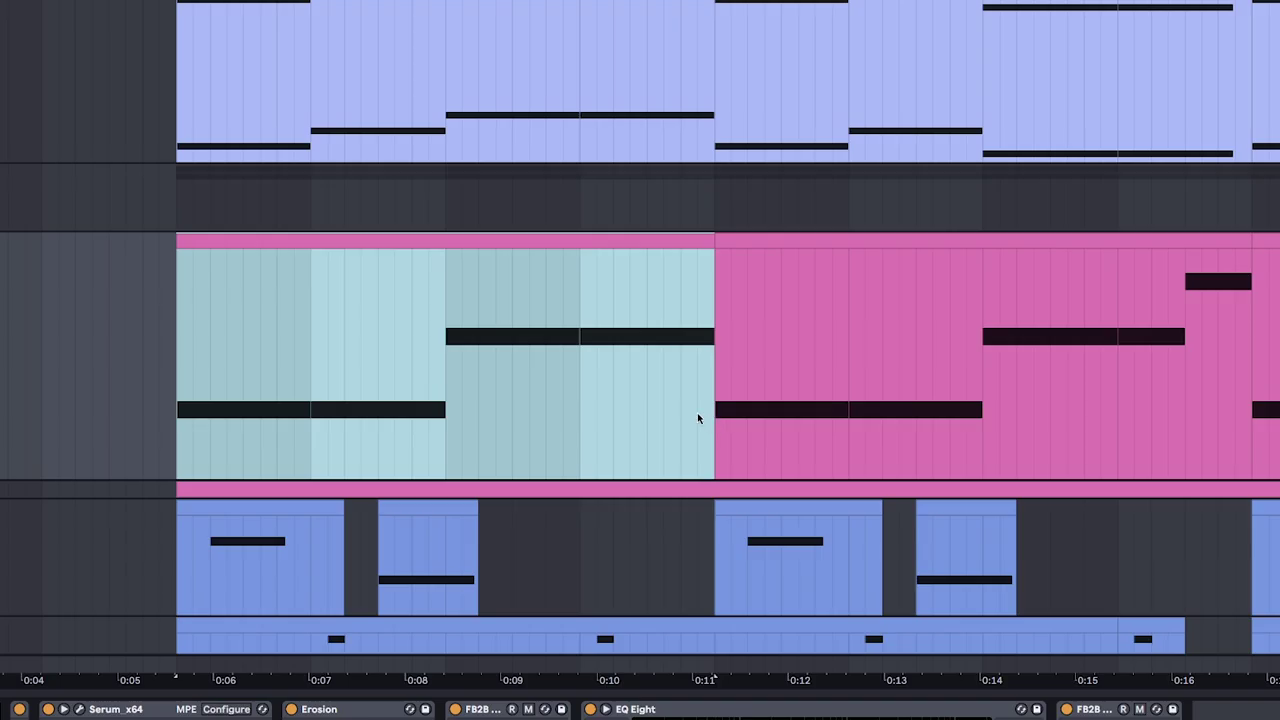
Select the pink reese track, close Serum, and show its FX Fil Freq automation envelope
{"action": "left_click", "coordinate": [202, 113]}
{"action": "left_click", "coordinate": [446, 143]}
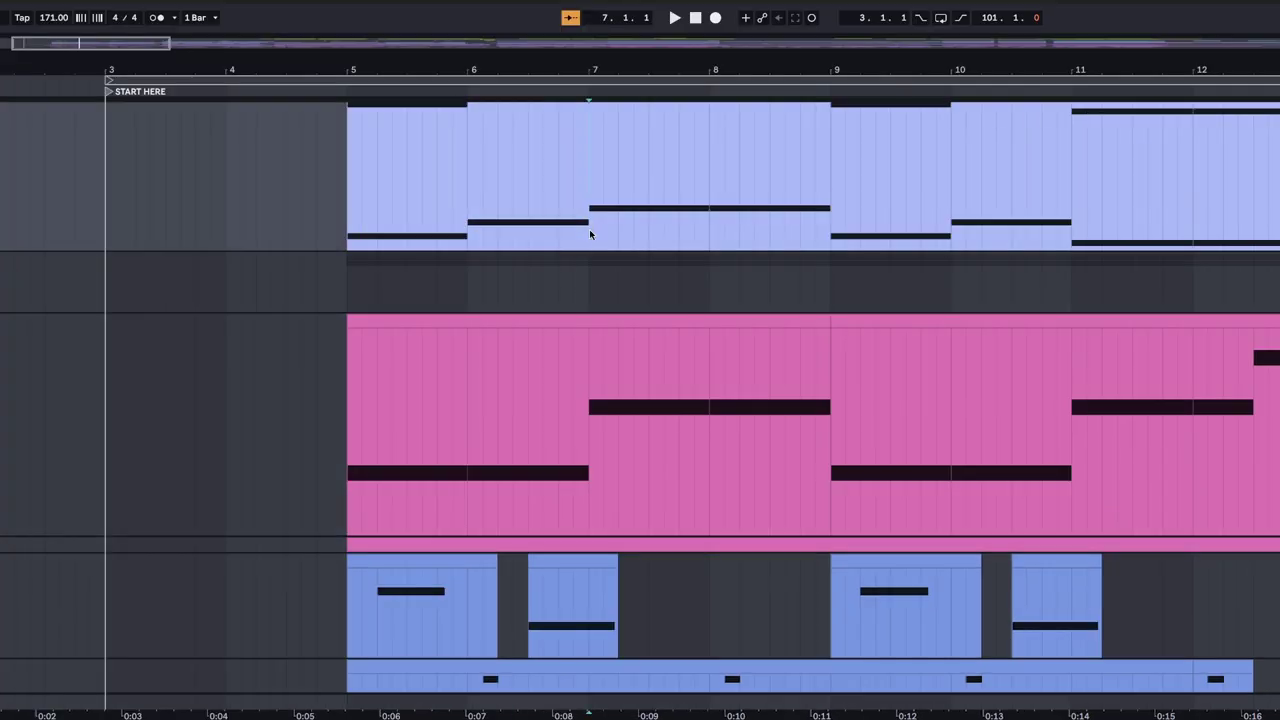
{"action": "left_click", "coordinate": [343, 485]}
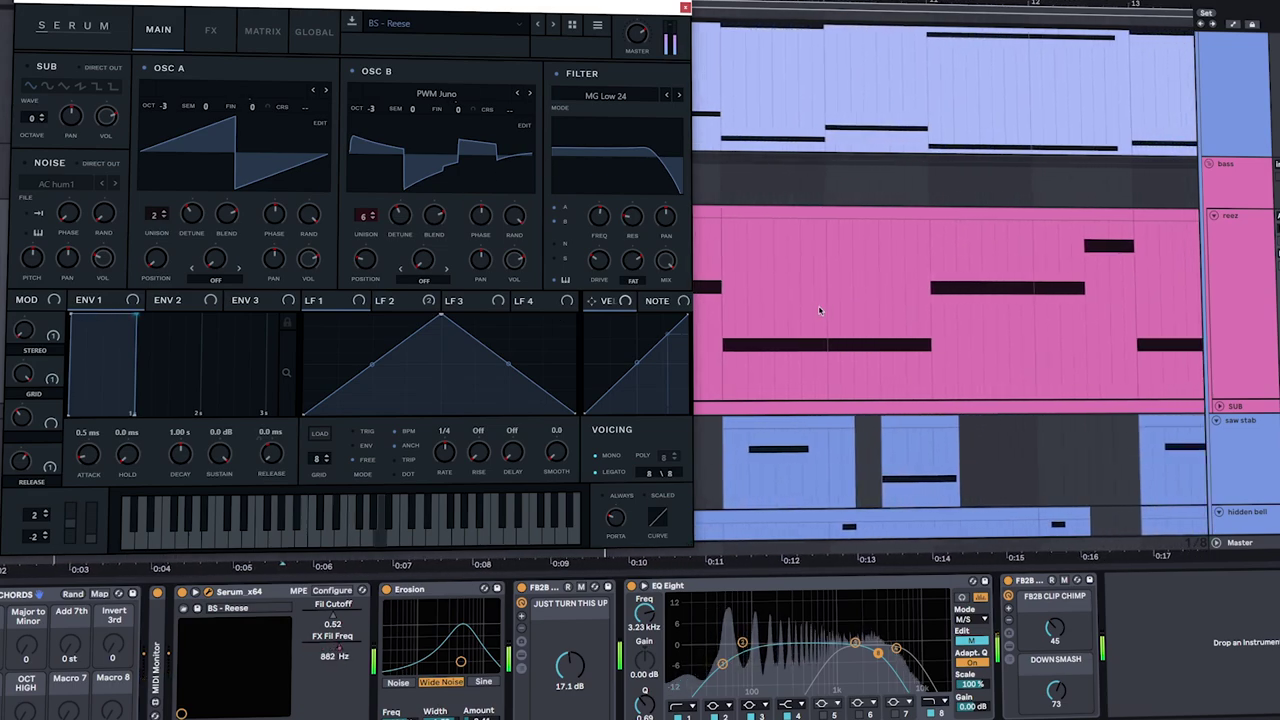
{"action": "key", "text": "ctrl+alt+p"}
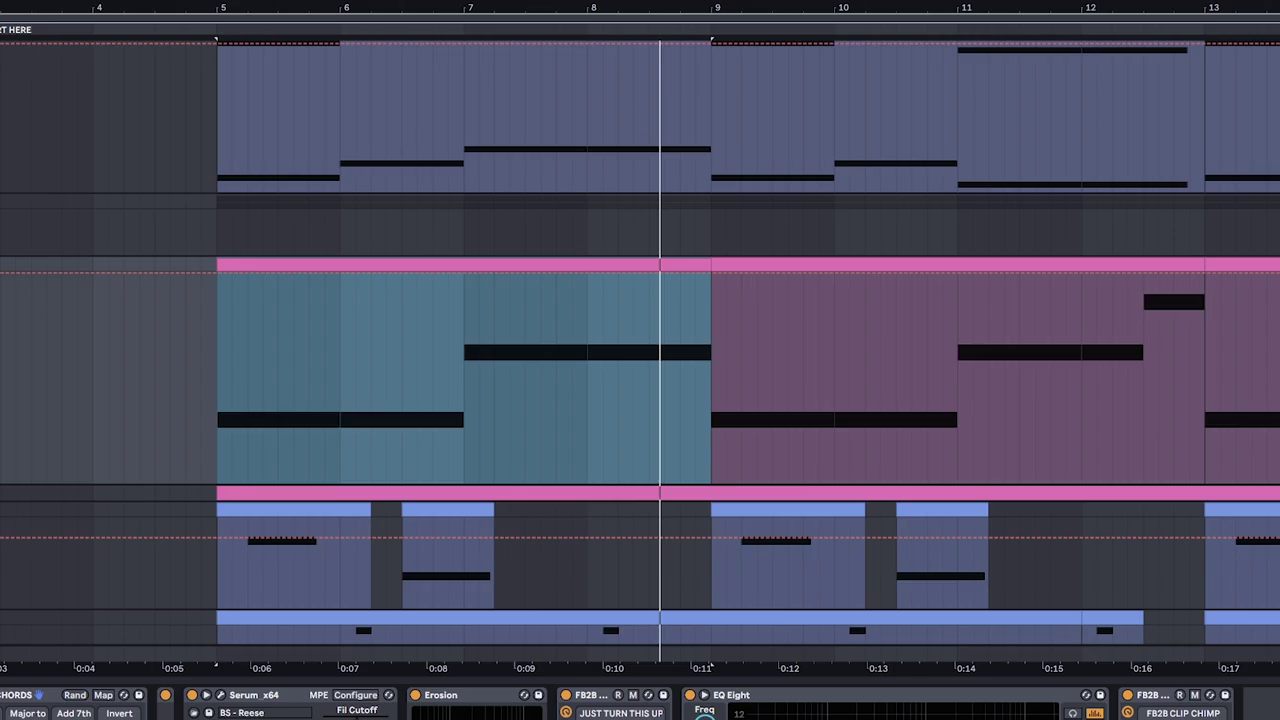
{"action": "left_click", "coordinate": [457, 140]}
{"action": "left_click", "coordinate": [453, 274]}
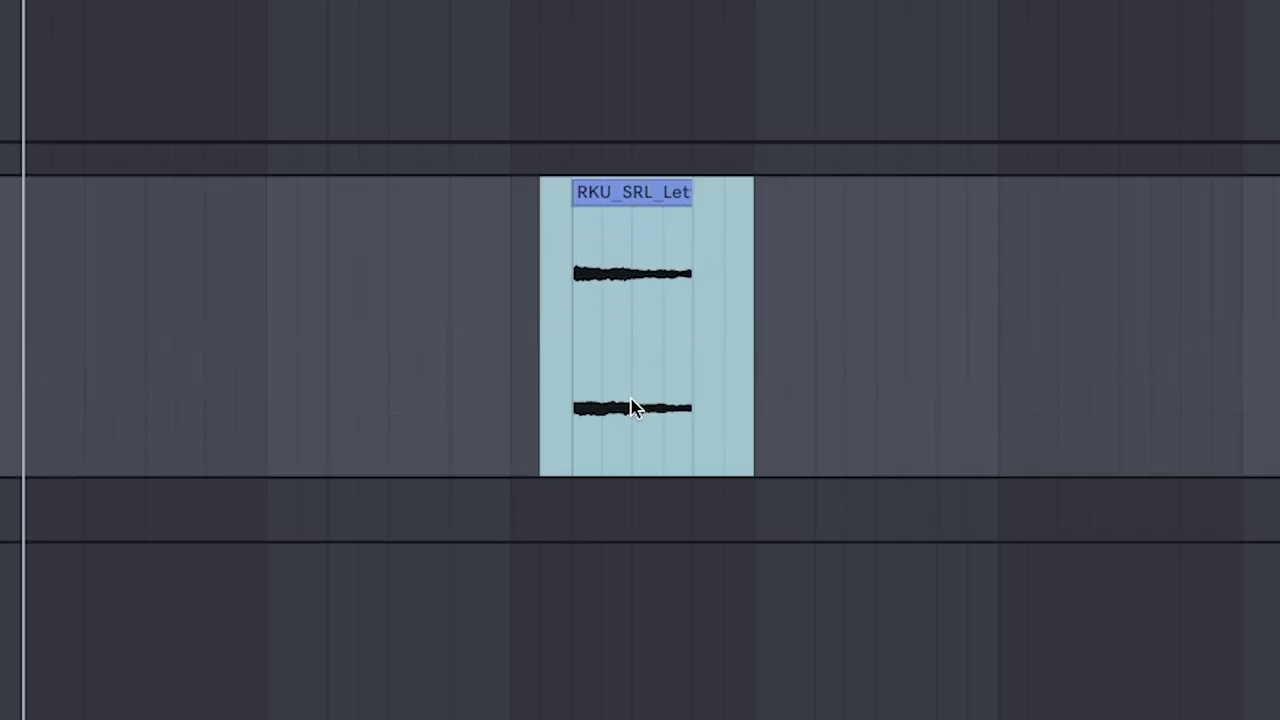
Unfold the collapsed OTT device on the short clip's track and mark bars 5–10 of the atmosphere loop
{"action": "left_click", "coordinate": [515, 348]}
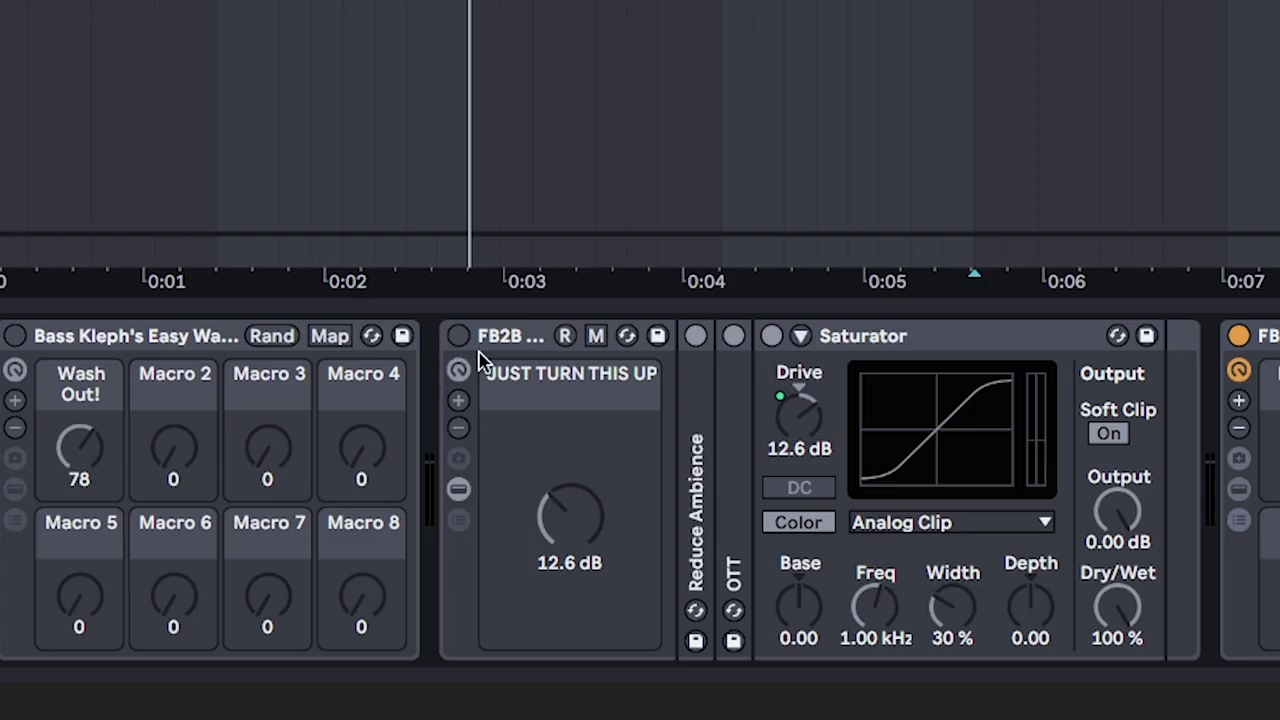
{"action": "double_click", "coordinate": [740, 490]}
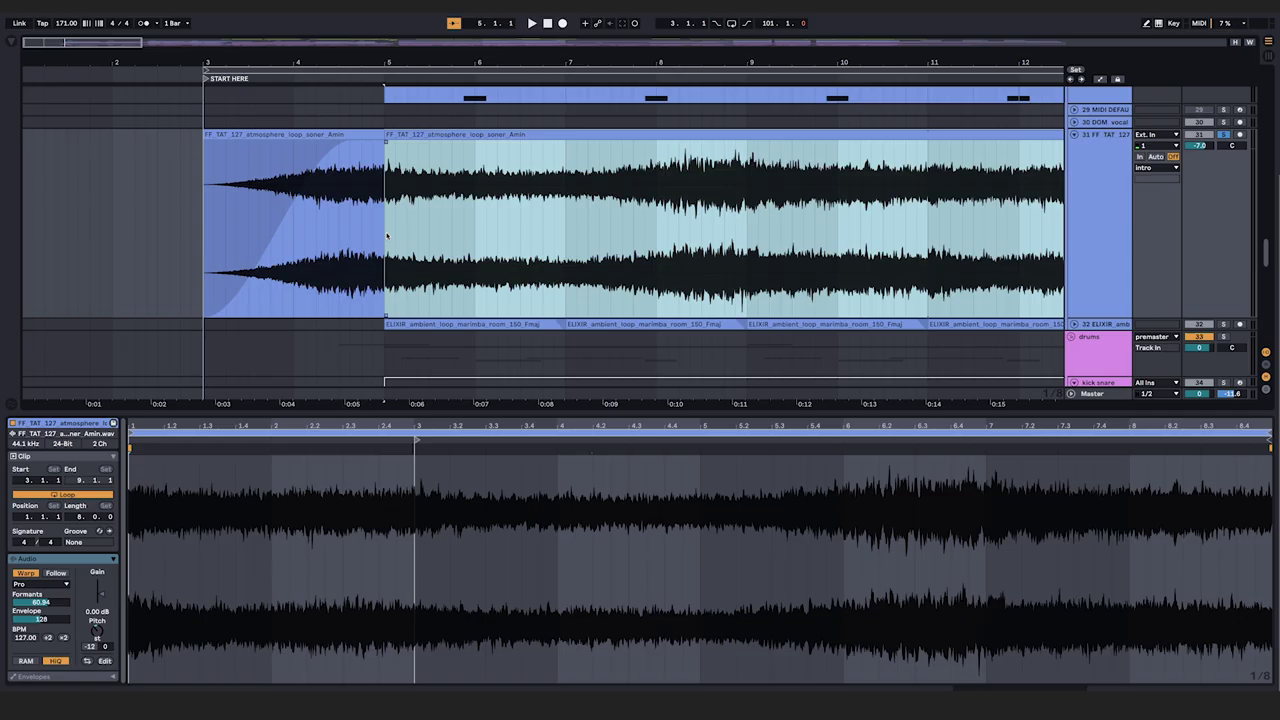
{"action": "left_click_drag", "start_coordinate": [389, 234], "coordinate": [867, 238]}
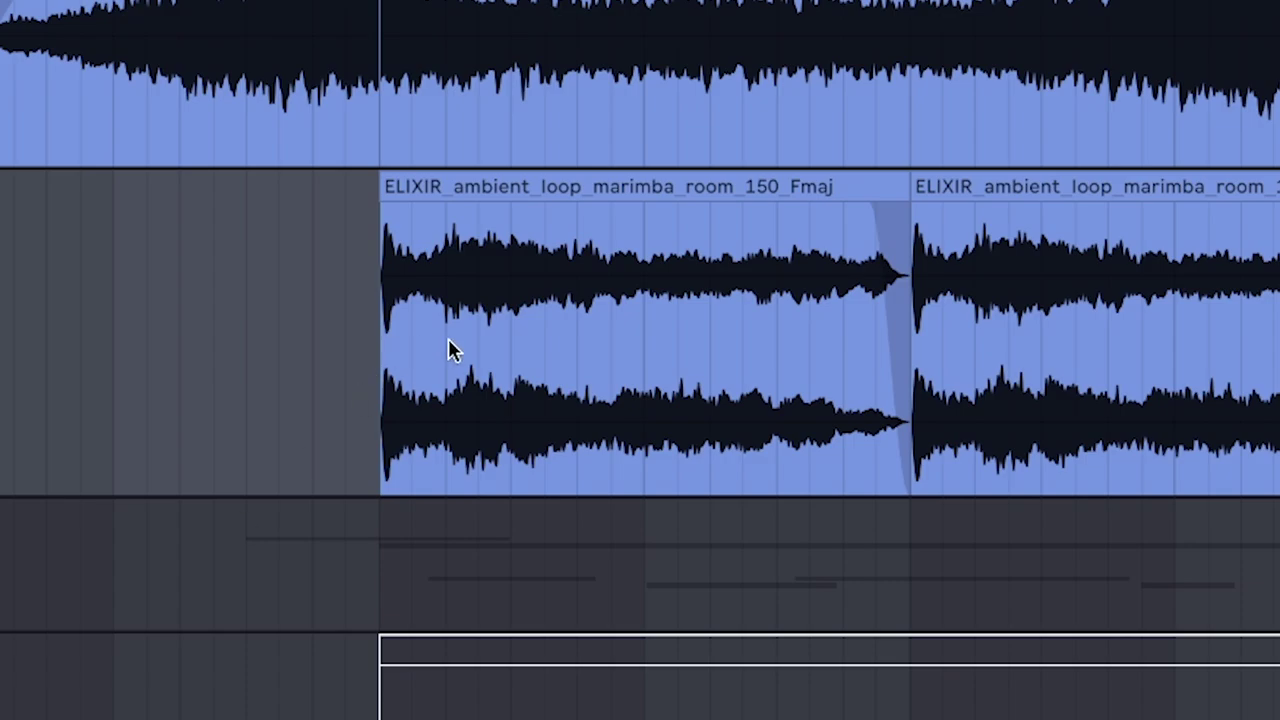
Enable the Grain Delay on the marimba loop's track
{"action": "left_click", "coordinate": [592, 399]}
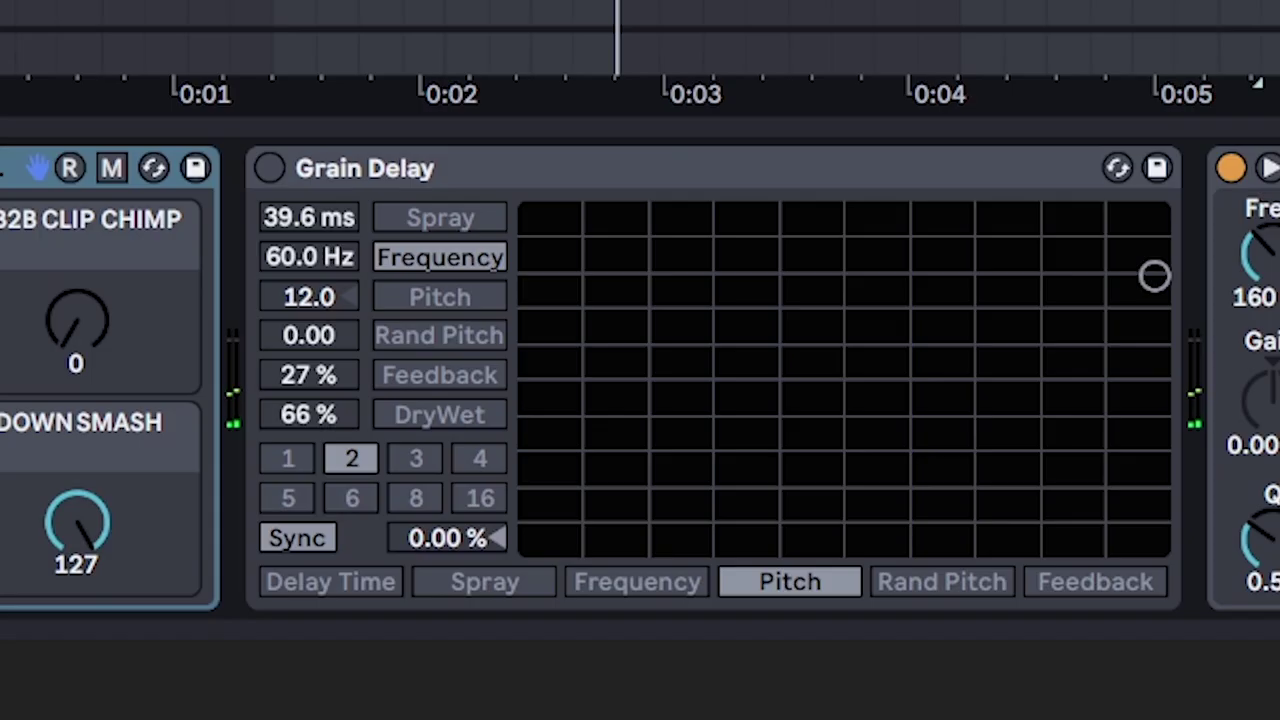
{"action": "left_click", "coordinate": [272, 169]}
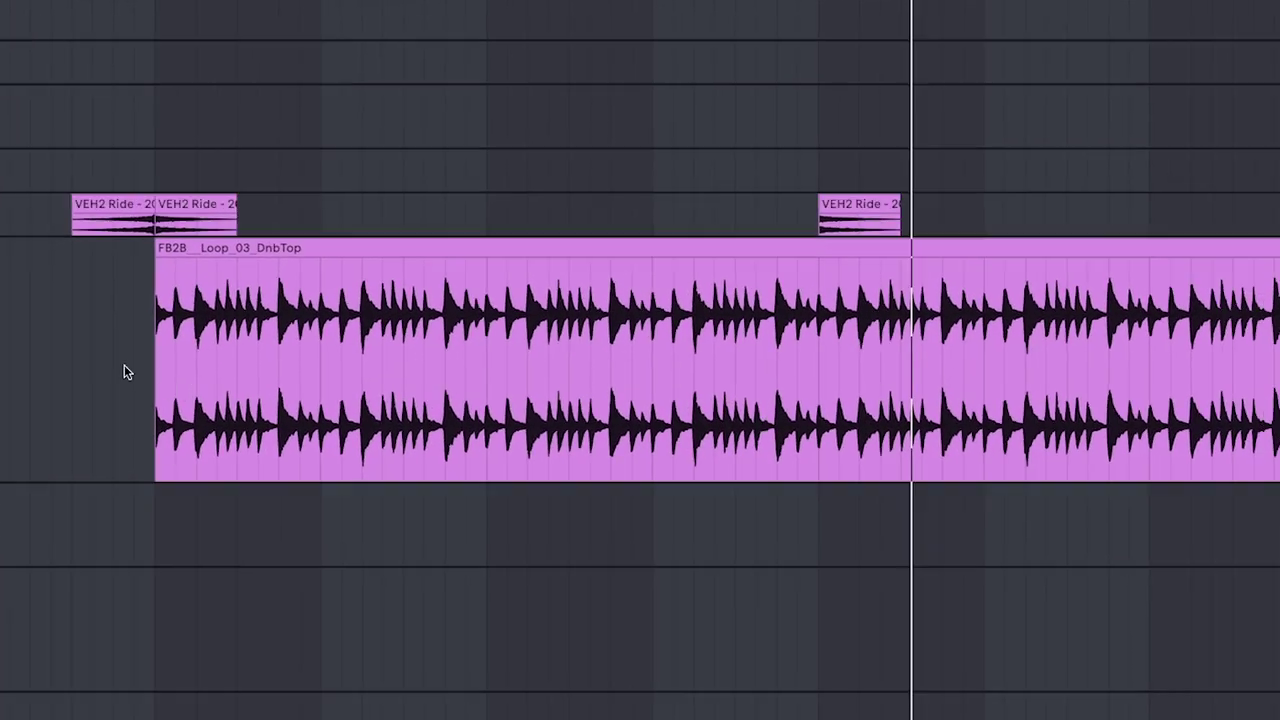
Set the FB2B__Loop_03_DnbTop drum loop's warp mode to Re-Pitch
{"action": "left_click_drag", "start_coordinate": [126, 369], "coordinate": [466, 365]}
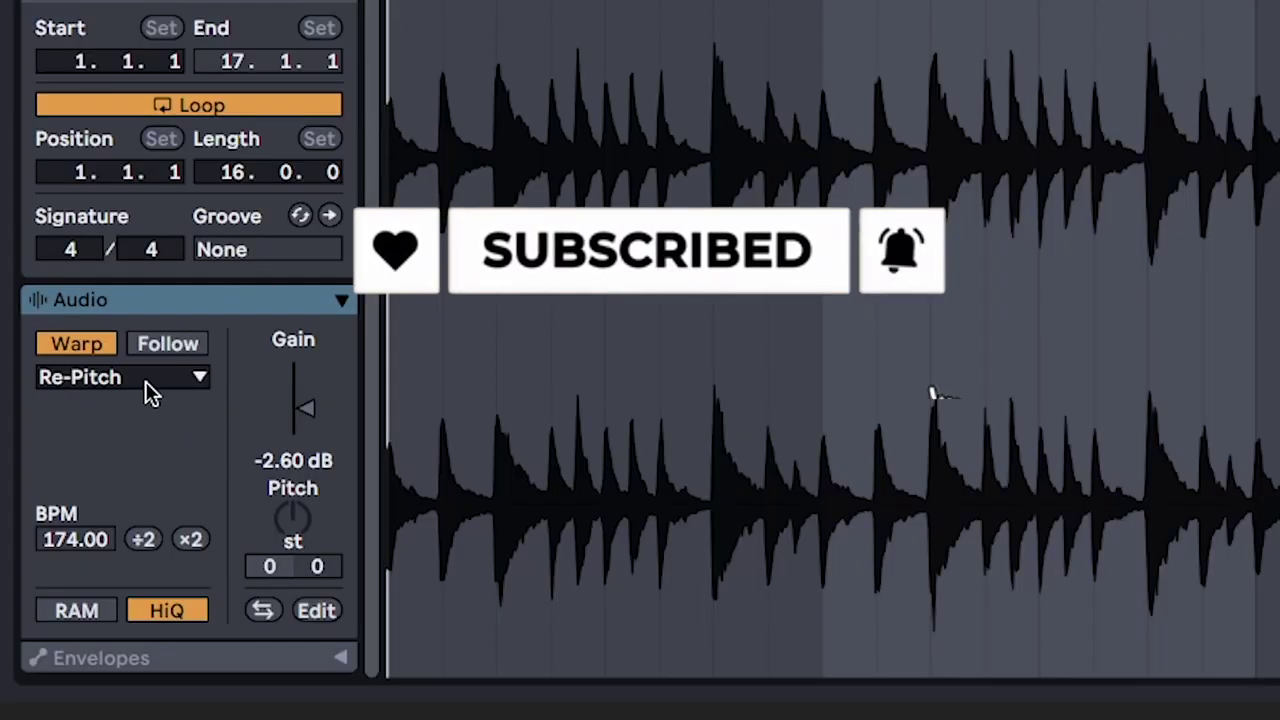
{"action": "left_click", "coordinate": [145, 385]}
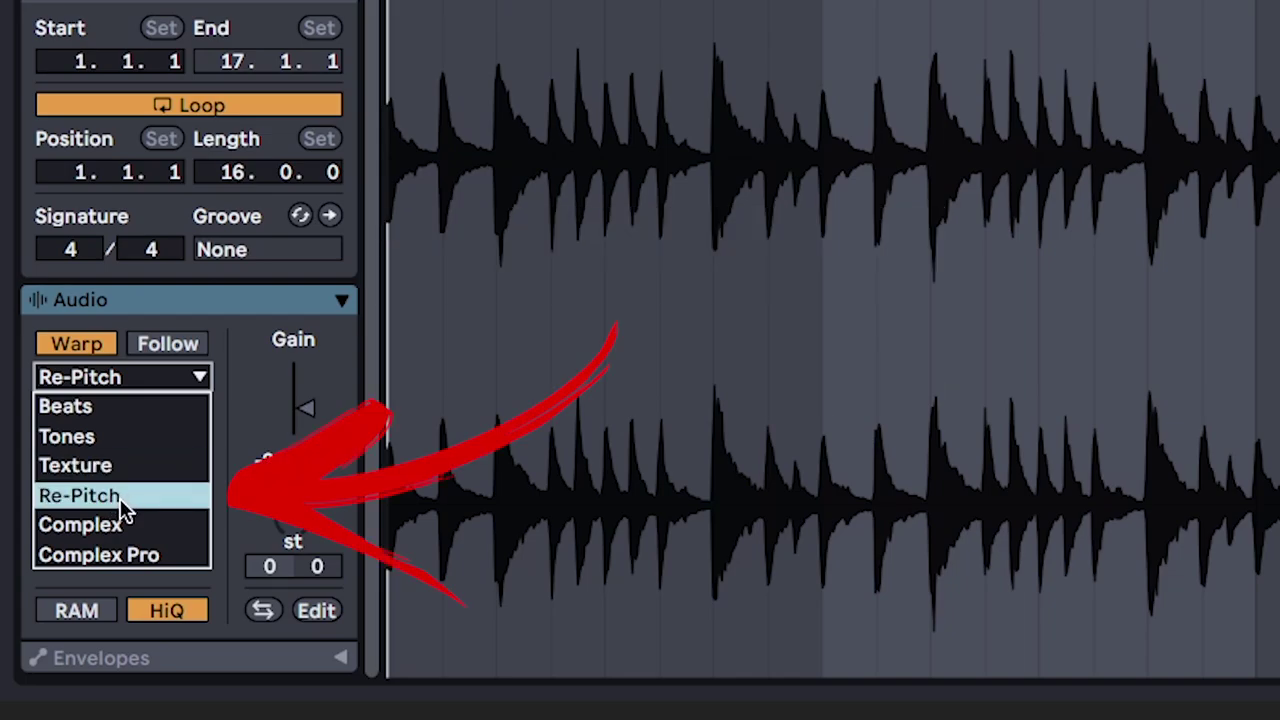
{"action": "left_click", "coordinate": [120, 497]}
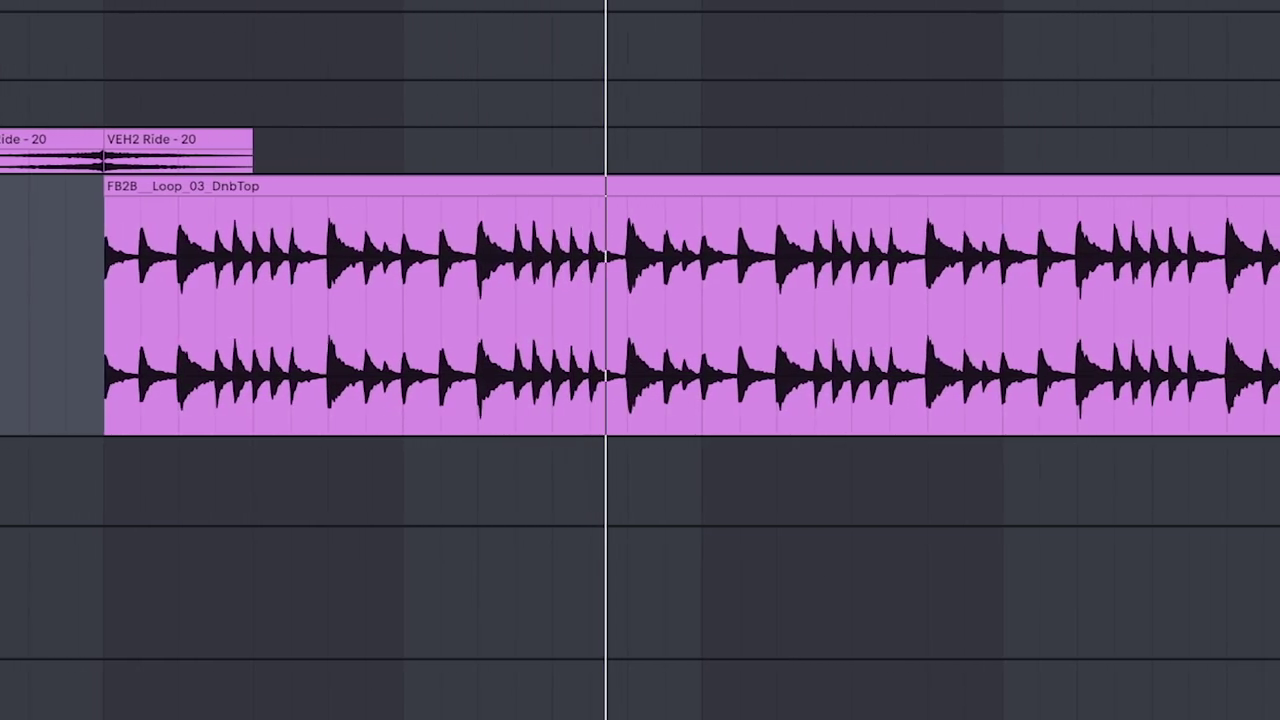
{"action": "scroll", "coordinate": [391, 272], "scroll_direction": "down", "scroll_amount": 1}
{"action": "scroll", "coordinate": [391, 272], "scroll_direction": "left", "scroll_amount": 1}
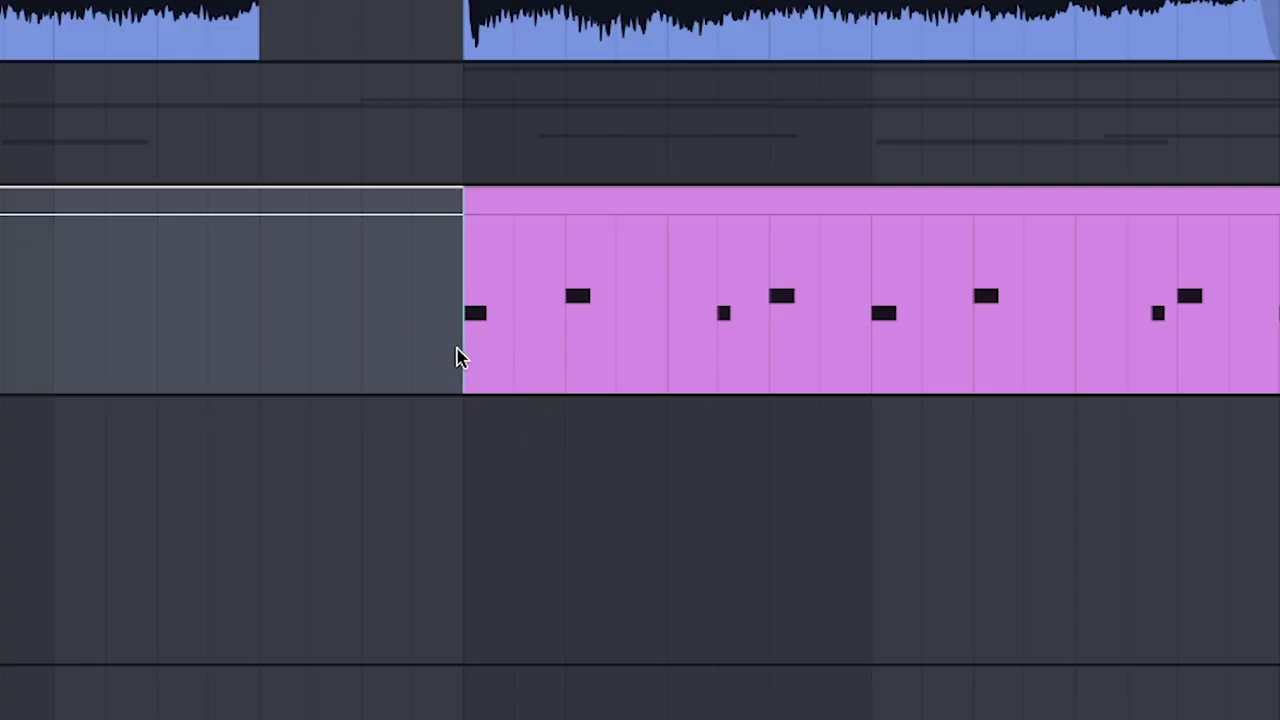
Audition a marked range of the pink kick-snare clip, then select a short slice before bar 21
{"action": "left_click_drag", "start_coordinate": [460, 354], "coordinate": [868, 334]}
{"action": "key", "text": "space"}
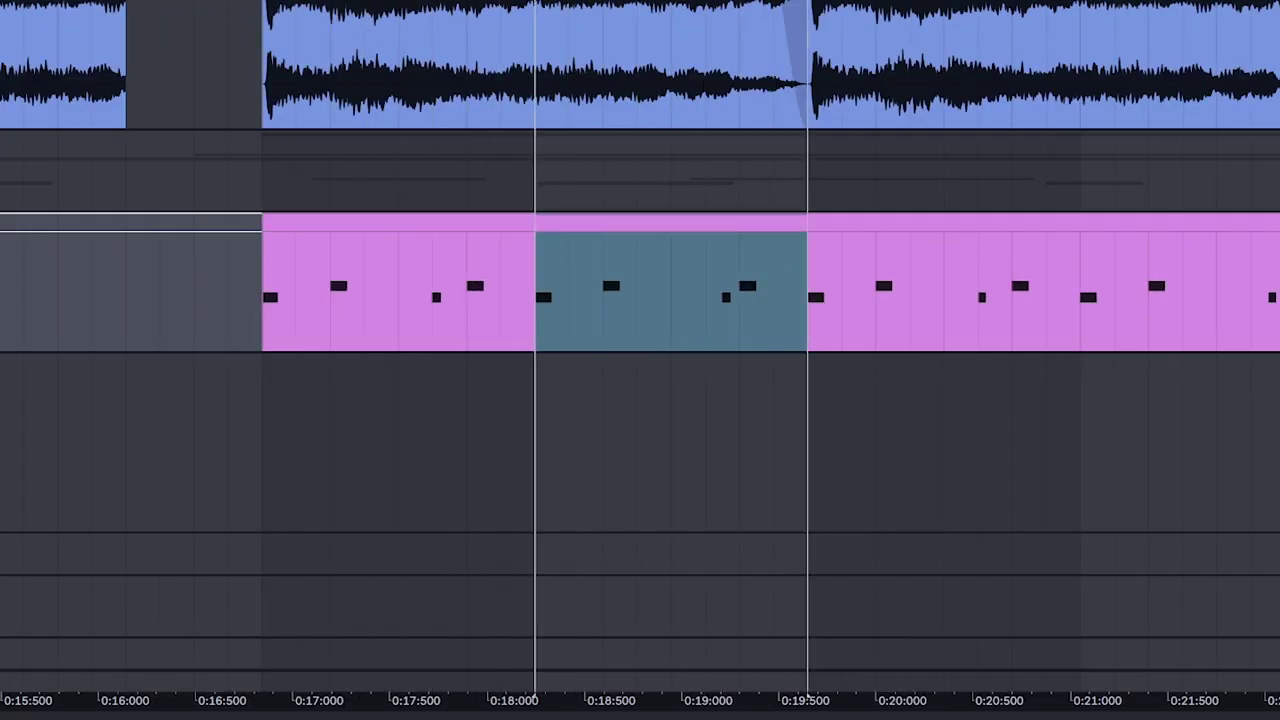
{"action": "left_click_drag", "start_coordinate": [704, 311], "coordinate": [740, 311]}
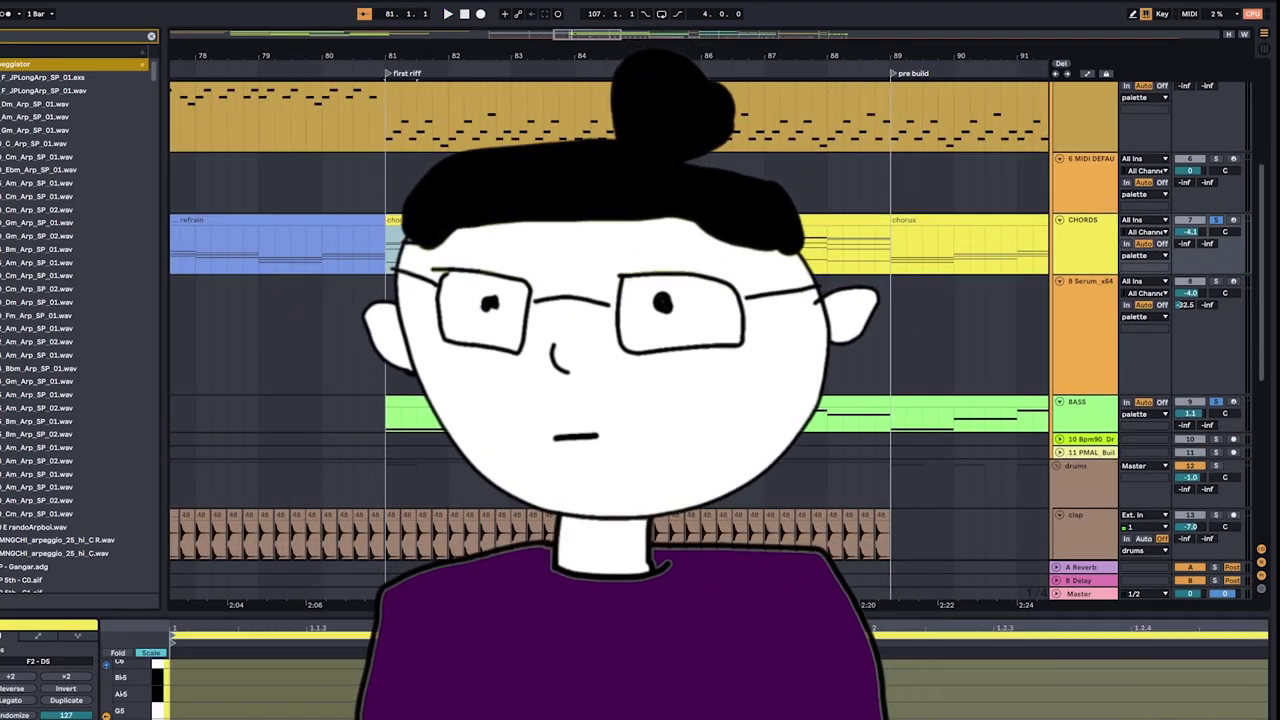
Place the insert marker at bar 81, the first riff, and scroll toward the drum tracks
{"action": "left_click", "coordinate": [386, 352]}
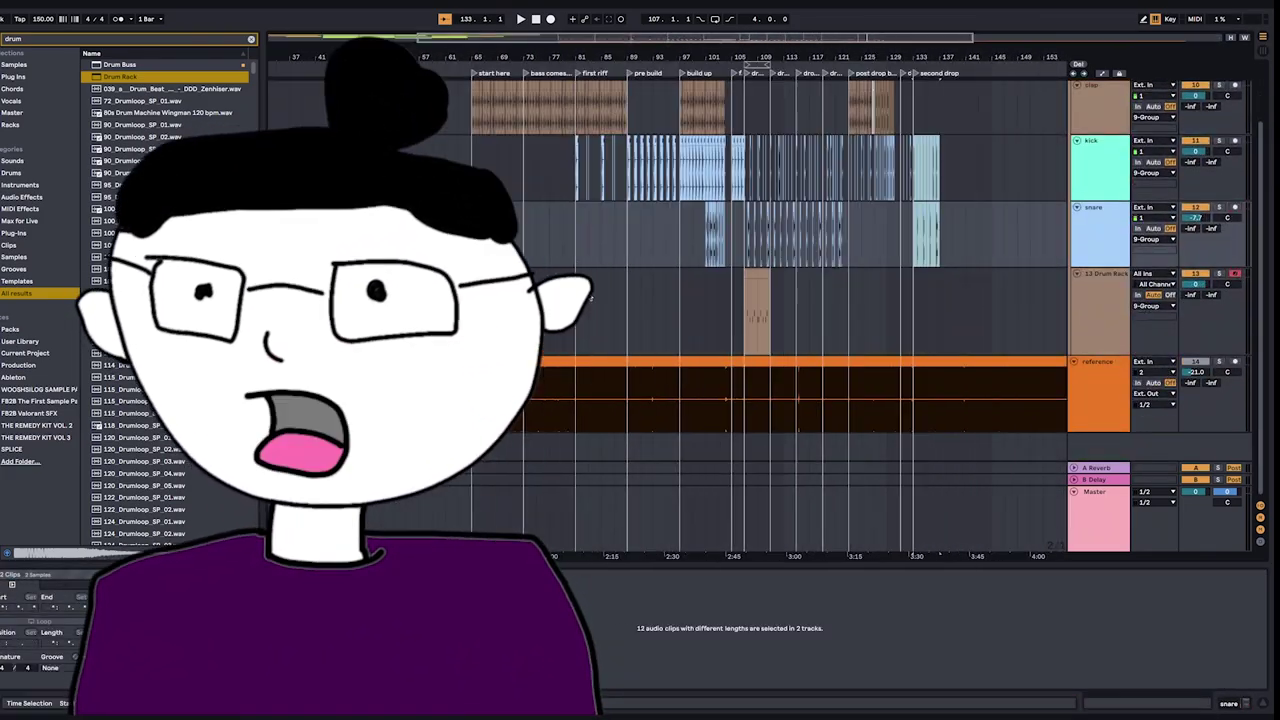
{"action": "scroll", "coordinate": [590, 298], "scroll_direction": "up", "scroll_amount": 6}
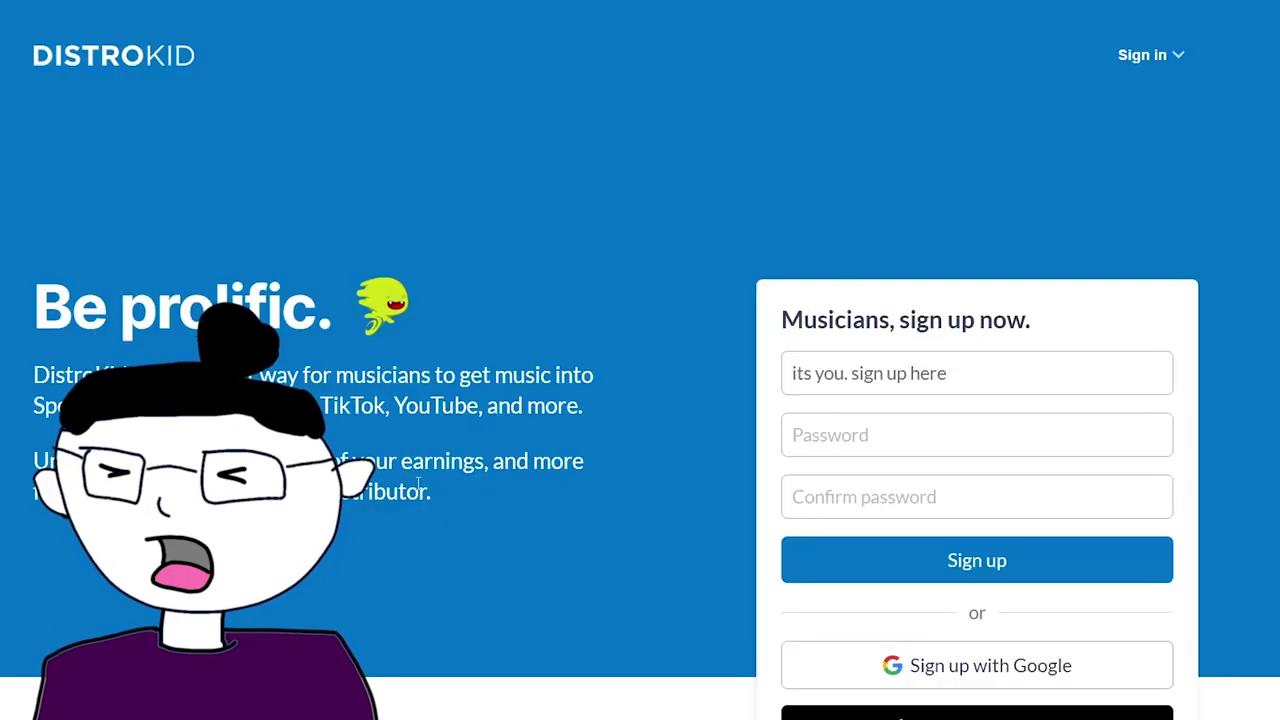
In DistroKid, open the Goodies menu and expand the Promote yourself options
{"action": "scroll", "coordinate": [388, 417], "scroll_direction": "down", "scroll_amount": 4}
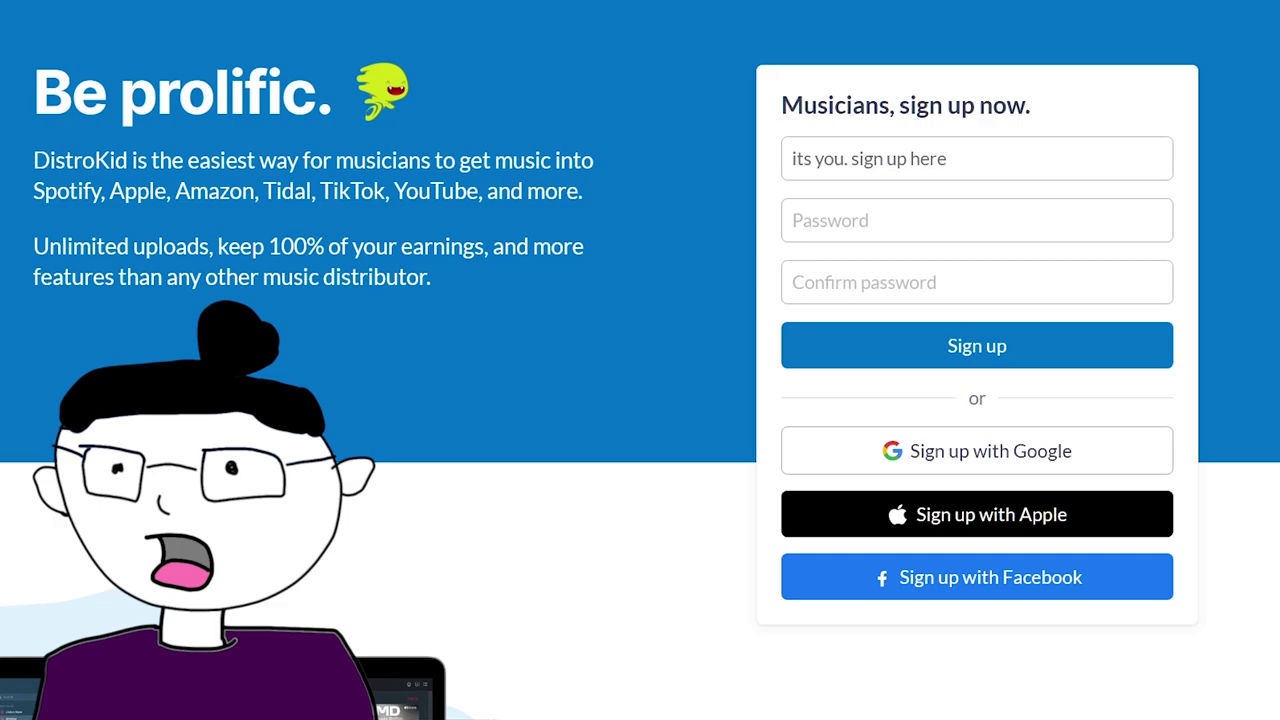
{"action": "scroll", "coordinate": [907, 652], "scroll_direction": "down", "scroll_amount": 5}
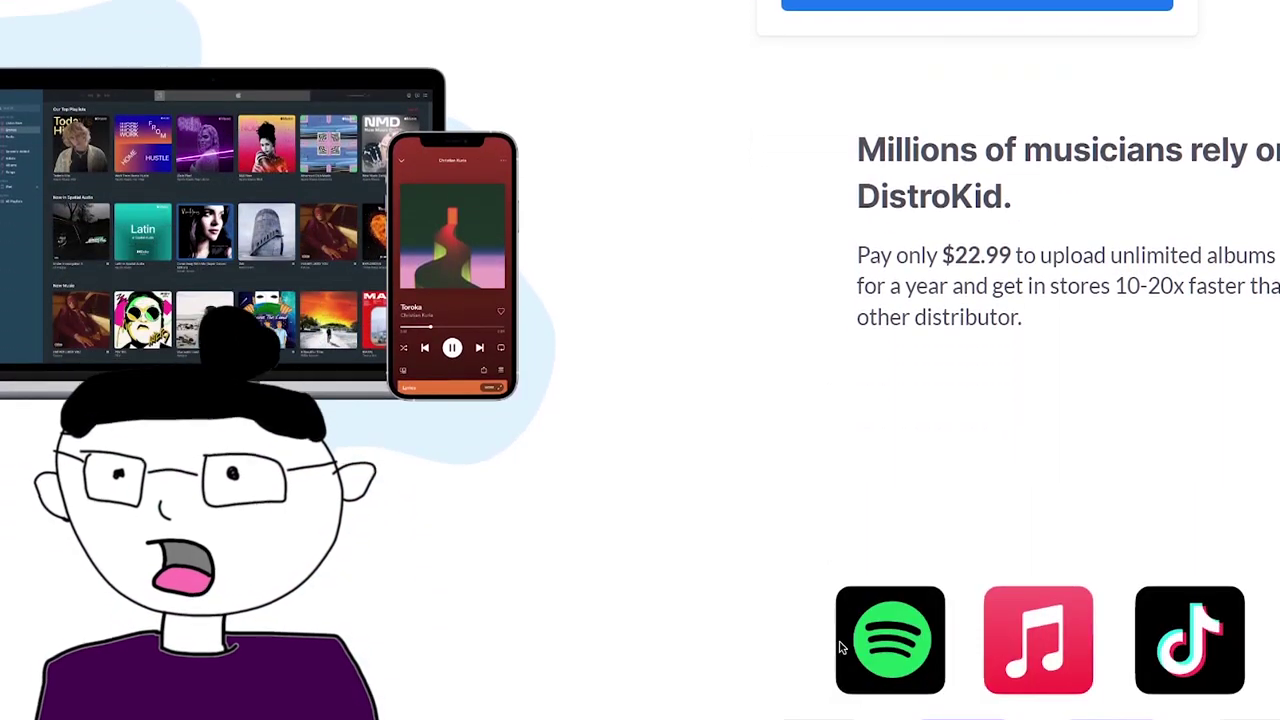
{"action": "scroll", "coordinate": [840, 648], "scroll_direction": "down", "scroll_amount": 9}
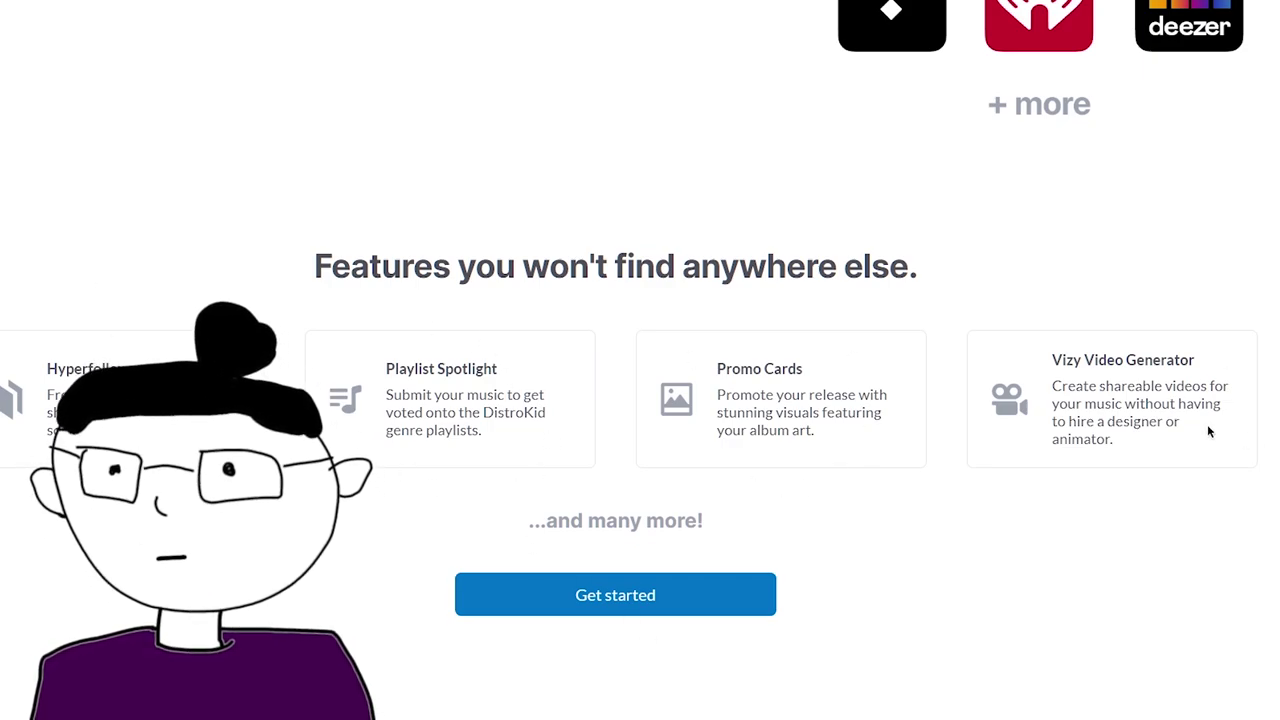
{"action": "scroll", "coordinate": [506, 597], "scroll_direction": "down", "scroll_amount": 5}
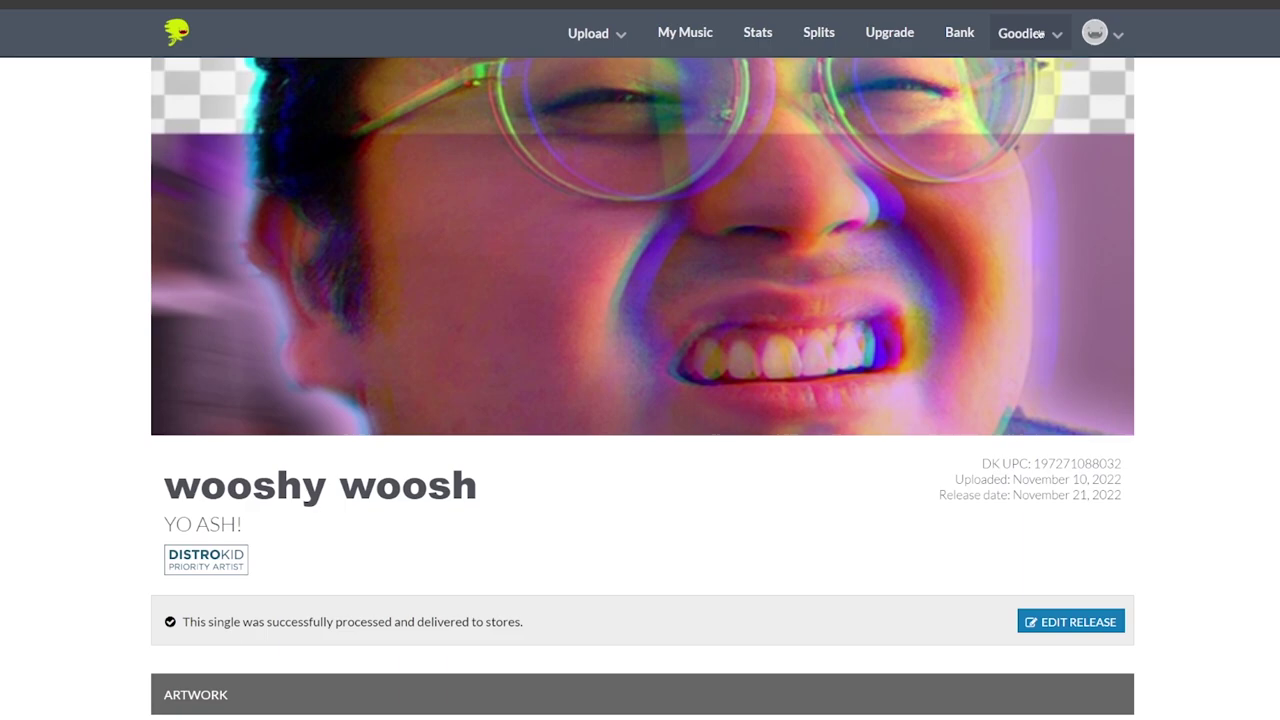
{"action": "left_click", "coordinate": [1040, 33]}
{"action": "left_click", "coordinate": [998, 163]}
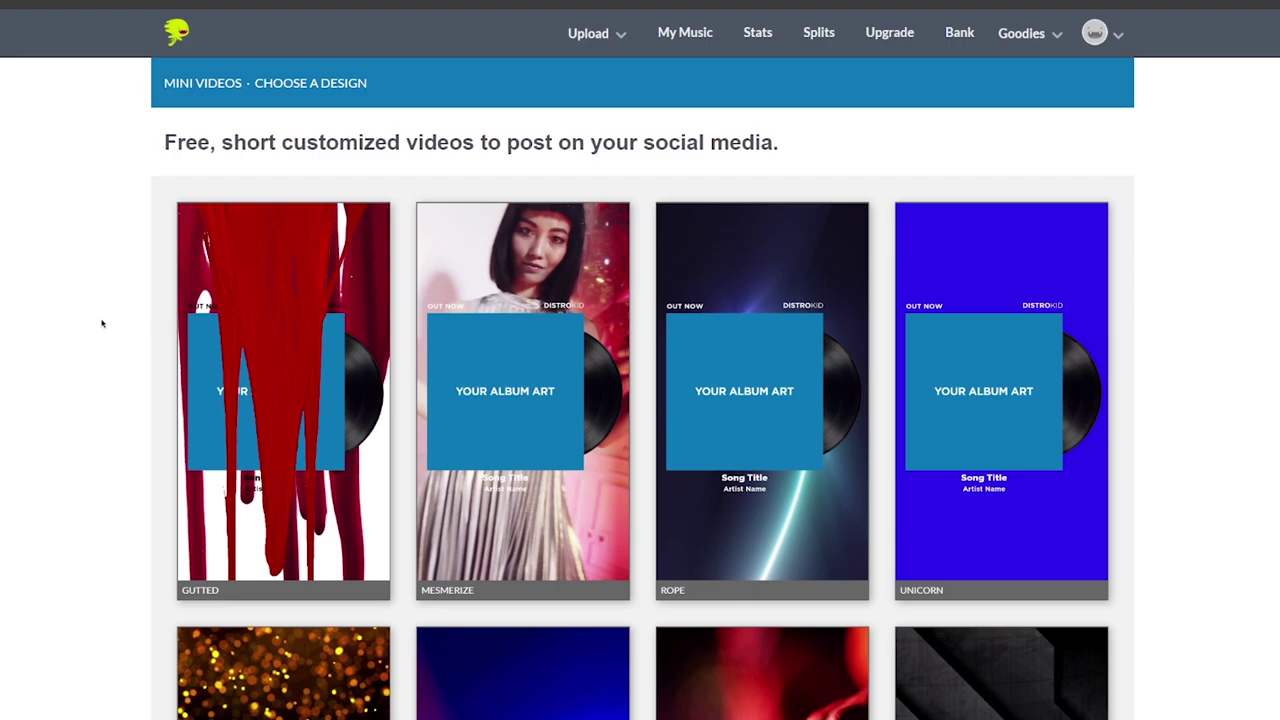
Scroll down the promotion page toward the Mini Videos ROPE design
{"action": "scroll", "coordinate": [102, 323], "scroll_direction": "down", "scroll_amount": 2}
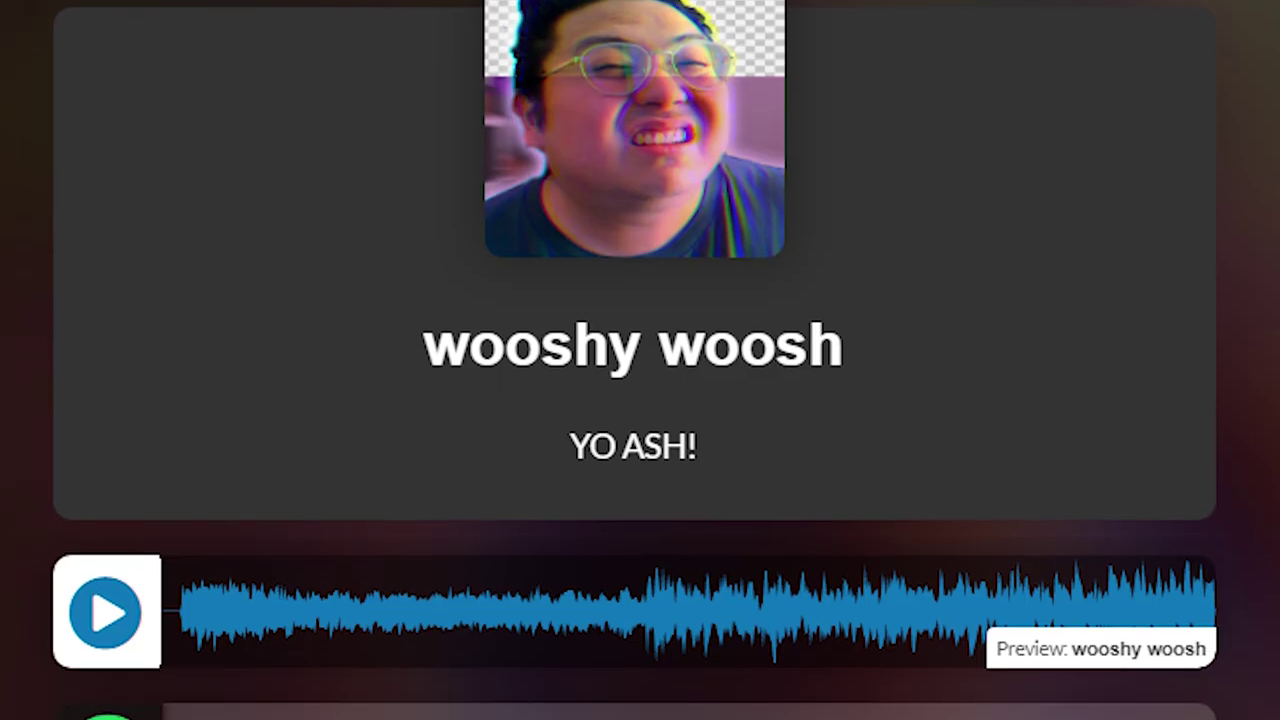
{"action": "scroll", "coordinate": [636, 360], "scroll_direction": "down", "scroll_amount": 2}
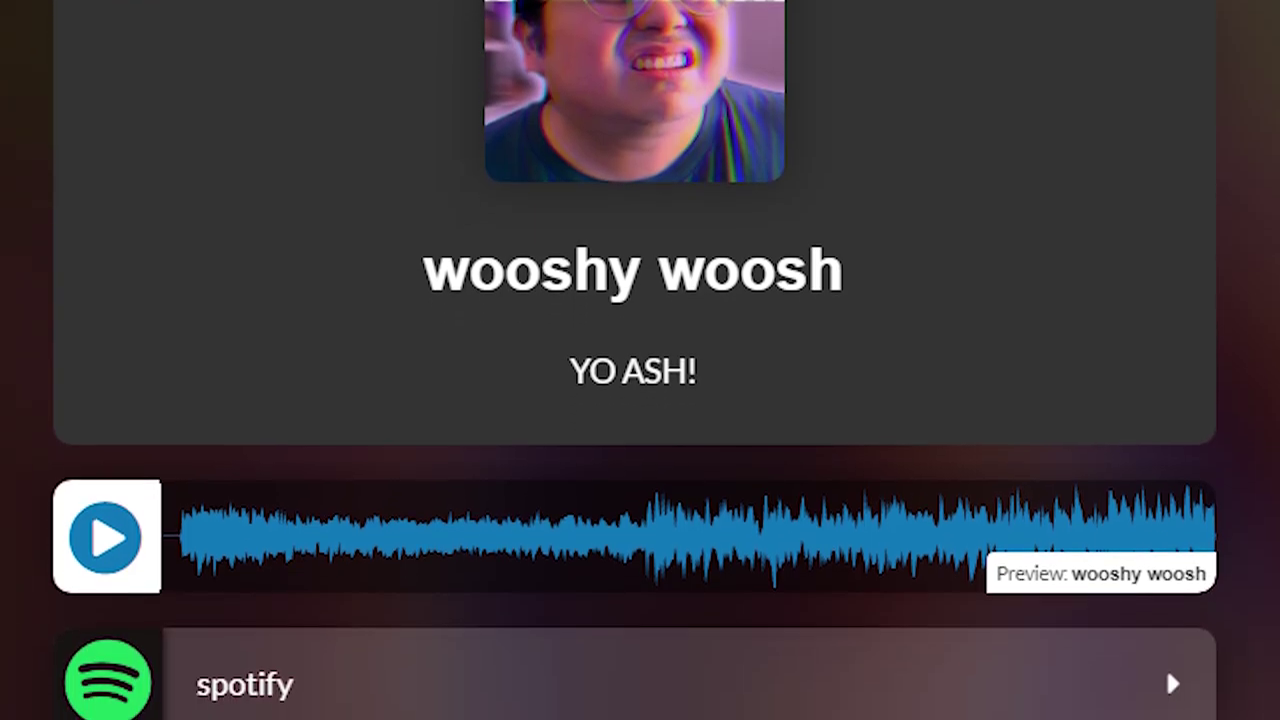
{"action": "scroll", "coordinate": [636, 360], "scroll_direction": "down", "scroll_amount": 3}
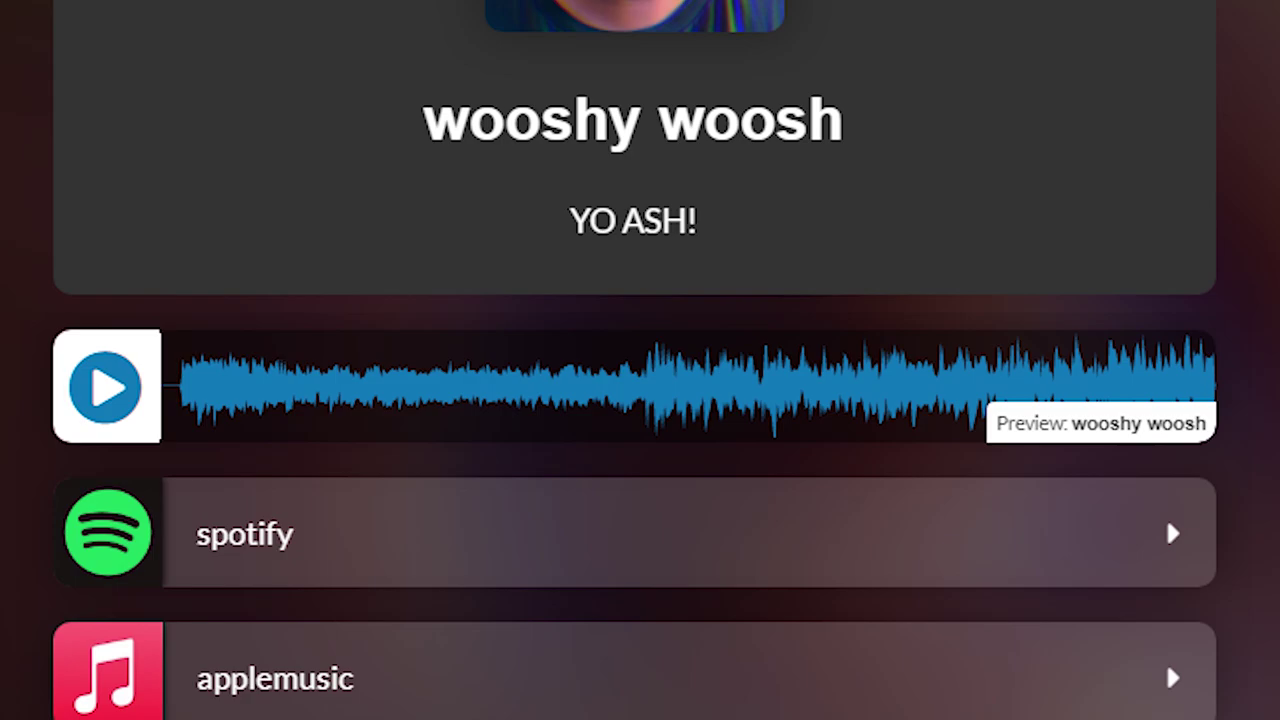
{"action": "scroll", "coordinate": [636, 360], "scroll_direction": "down", "scroll_amount": 3}
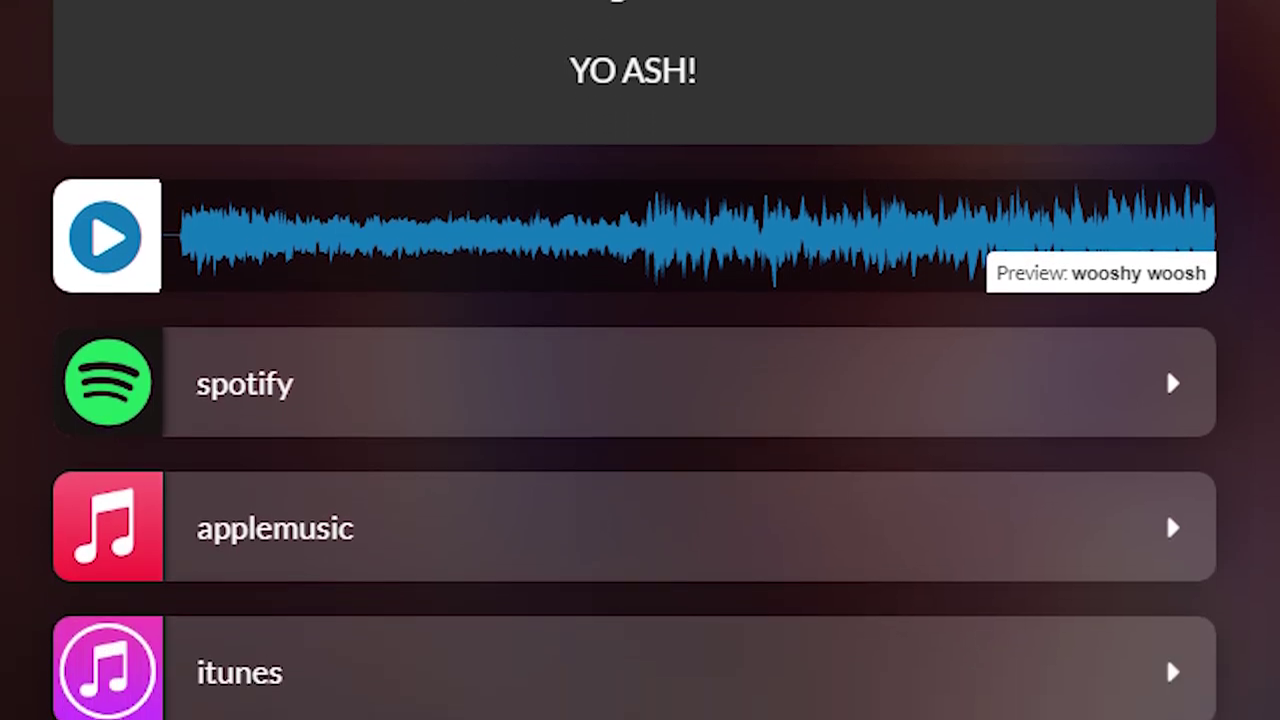
{"action": "scroll", "coordinate": [636, 360], "scroll_direction": "down", "scroll_amount": 2}
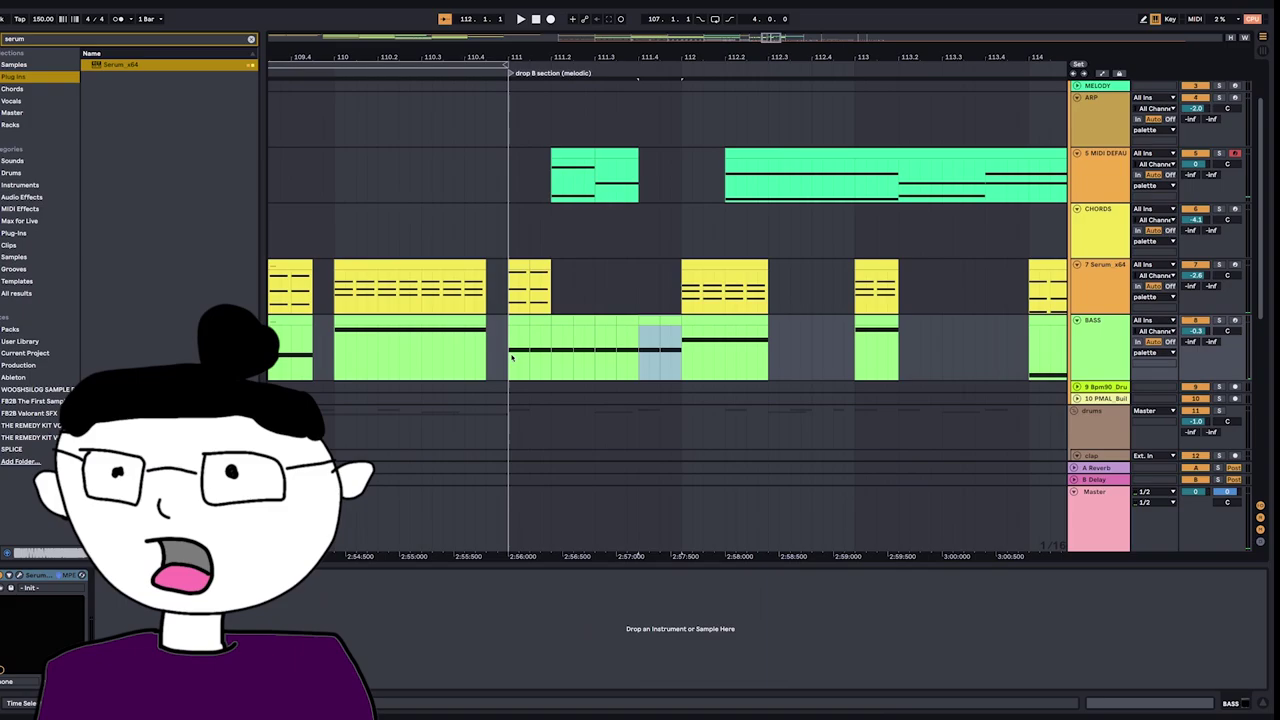
{"action": "scroll", "coordinate": [522, 376], "scroll_direction": "down", "scroll_amount": 5}
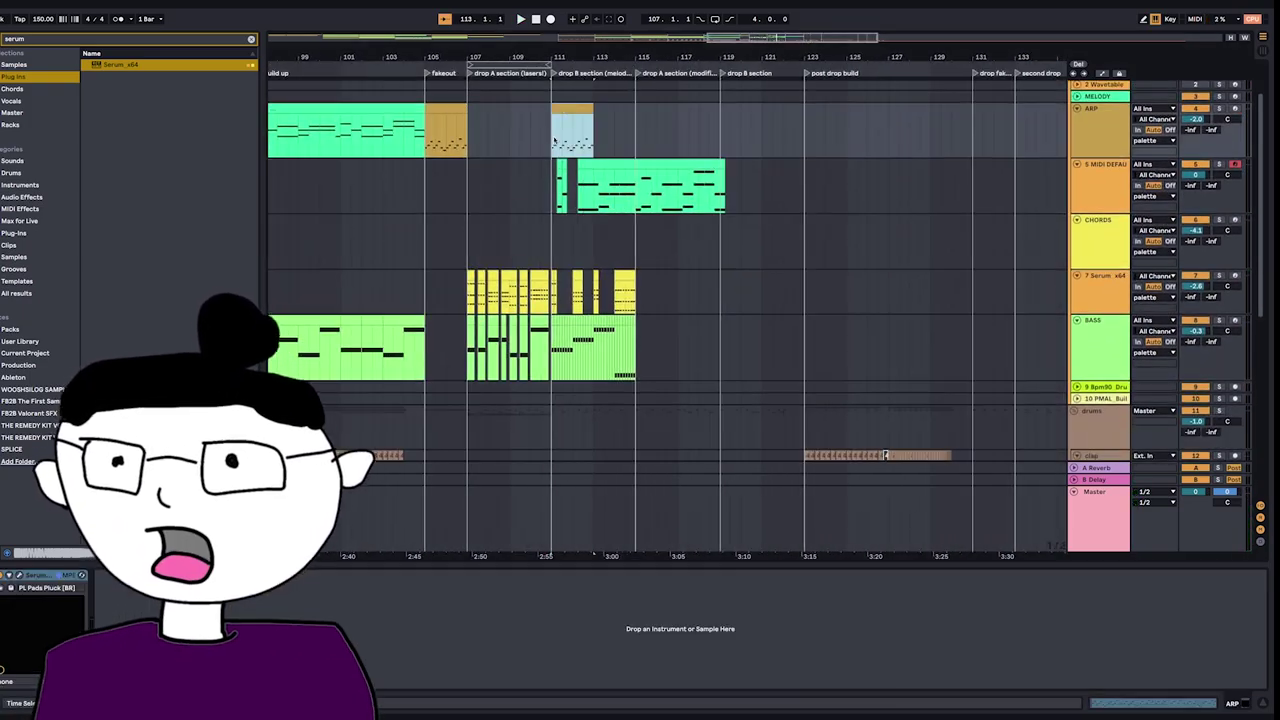
{"action": "left_click", "coordinate": [517, 264]}
{"action": "scroll", "coordinate": [529, 343], "scroll_direction": "down", "scroll_amount": 10}
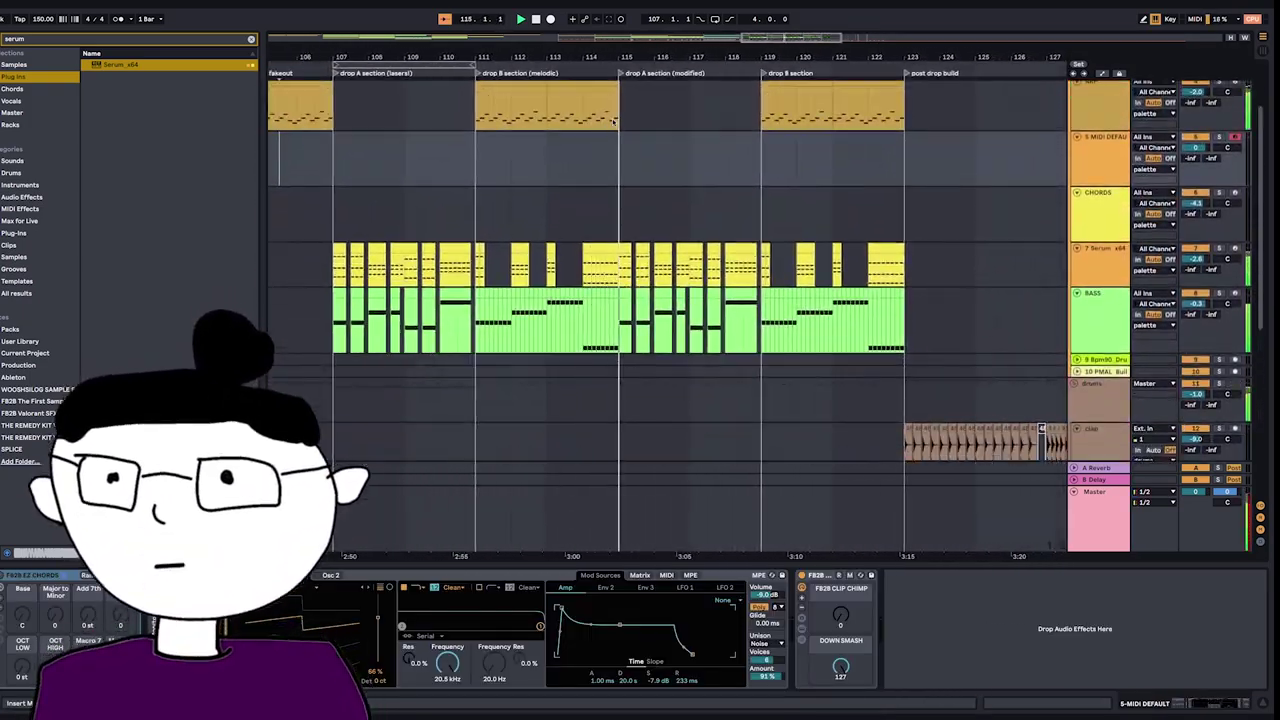
{"action": "left_click", "coordinate": [464, 222]}
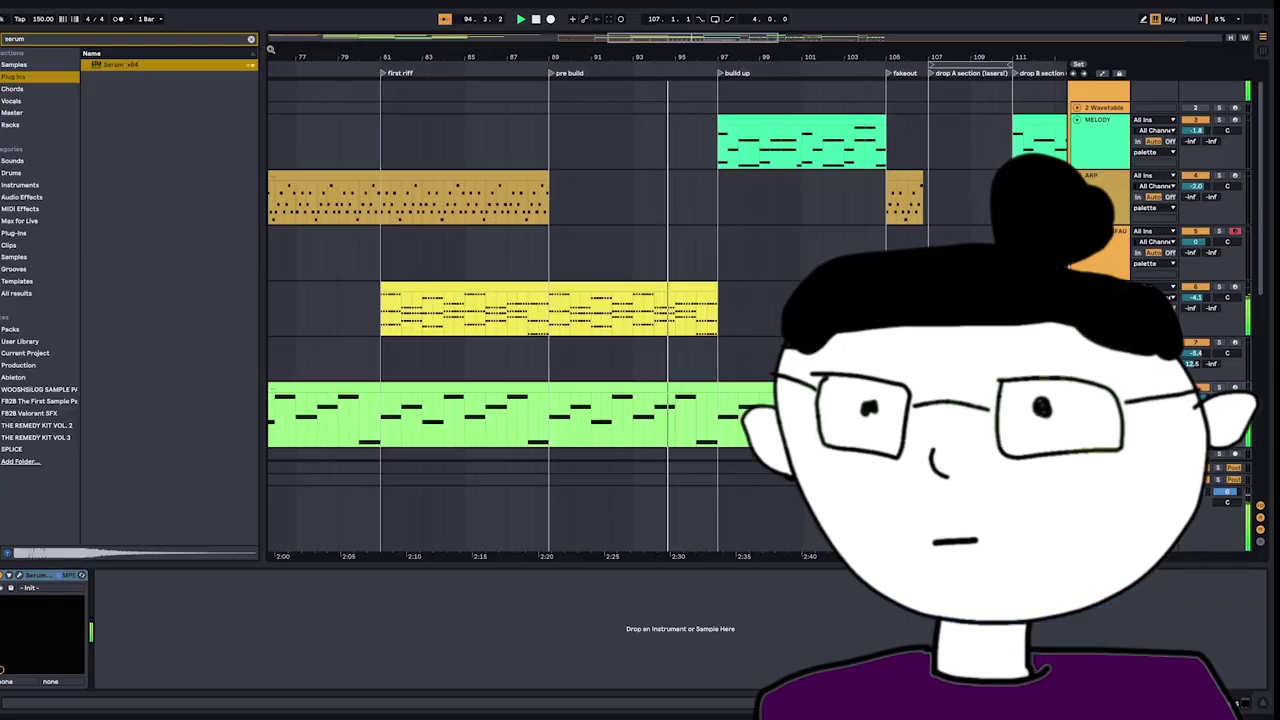
{"action": "scroll", "coordinate": [710, 273], "scroll_direction": "down", "scroll_amount": 3}
{"action": "scroll", "coordinate": [710, 273], "scroll_direction": "up", "scroll_amount": 4}
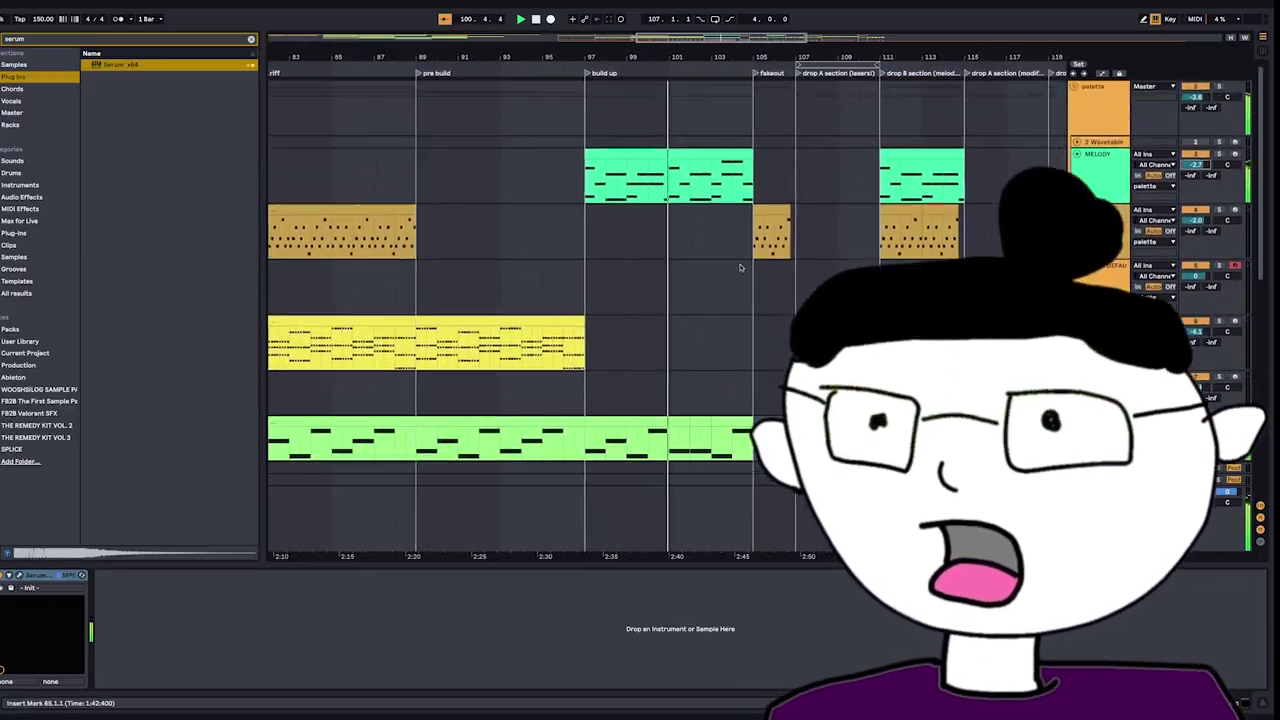
{"action": "scroll", "coordinate": [710, 273], "scroll_direction": "down", "scroll_amount": 8}
{"action": "scroll", "coordinate": [710, 273], "scroll_direction": "up", "scroll_amount": 7}
{"action": "scroll", "coordinate": [710, 273], "scroll_direction": "down", "scroll_amount": 3}
{"action": "scroll", "coordinate": [710, 273], "scroll_direction": "up", "scroll_amount": 2}
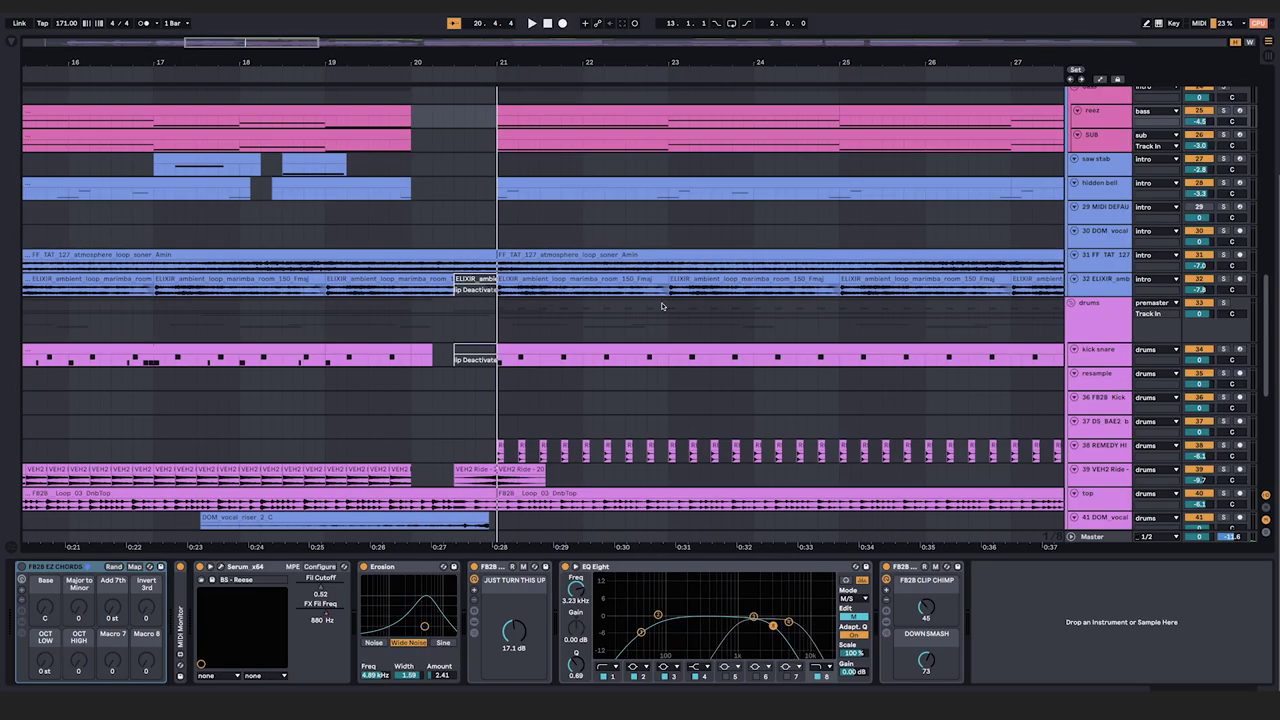
Zoom the arrangement and select bars 5 to 13 across all tracks
{"action": "scroll", "coordinate": [661, 306], "scroll_direction": "down", "scroll_amount": 4}
{"action": "scroll", "coordinate": [408, 209], "scroll_direction": "down", "scroll_amount": 3}
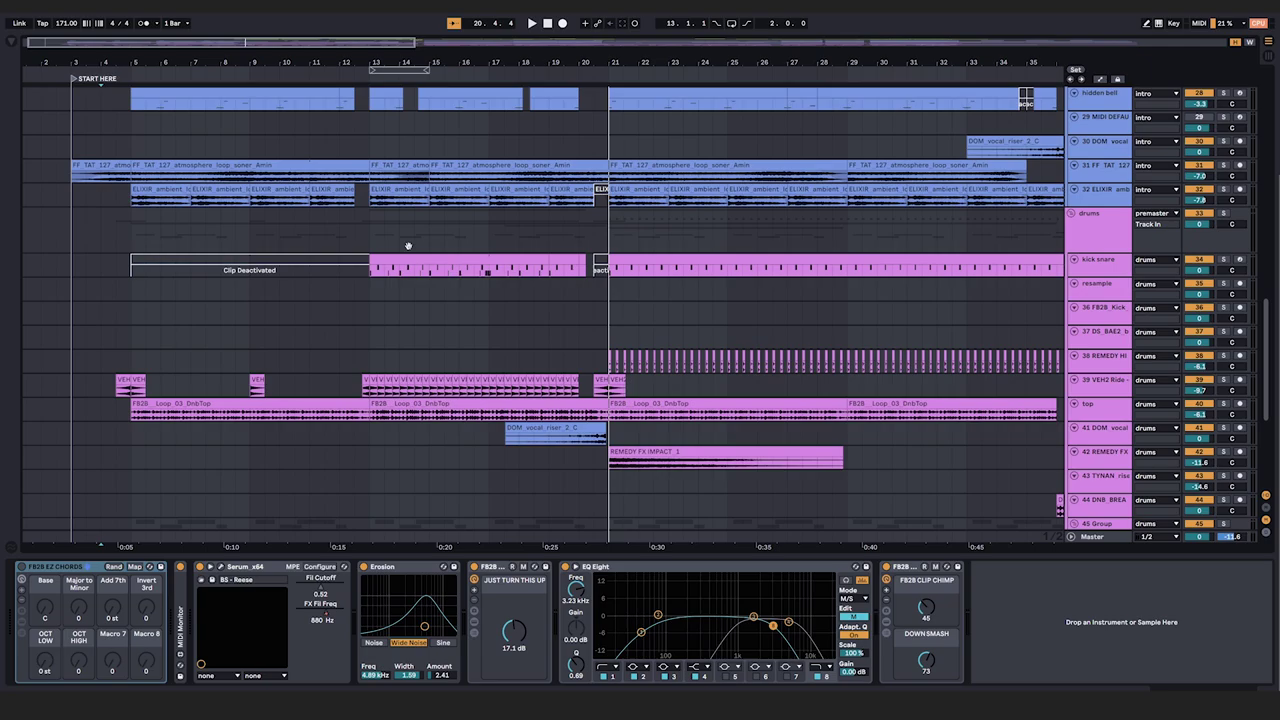
{"action": "scroll", "coordinate": [430, 230], "scroll_direction": "up", "scroll_amount": 4}
{"action": "scroll", "coordinate": [499, 229], "scroll_direction": "down", "scroll_amount": 1}
{"action": "scroll", "coordinate": [500, 231], "scroll_direction": "down", "scroll_amount": 4}
{"action": "scroll", "coordinate": [300, 180], "scroll_direction": "up", "scroll_amount": 2}
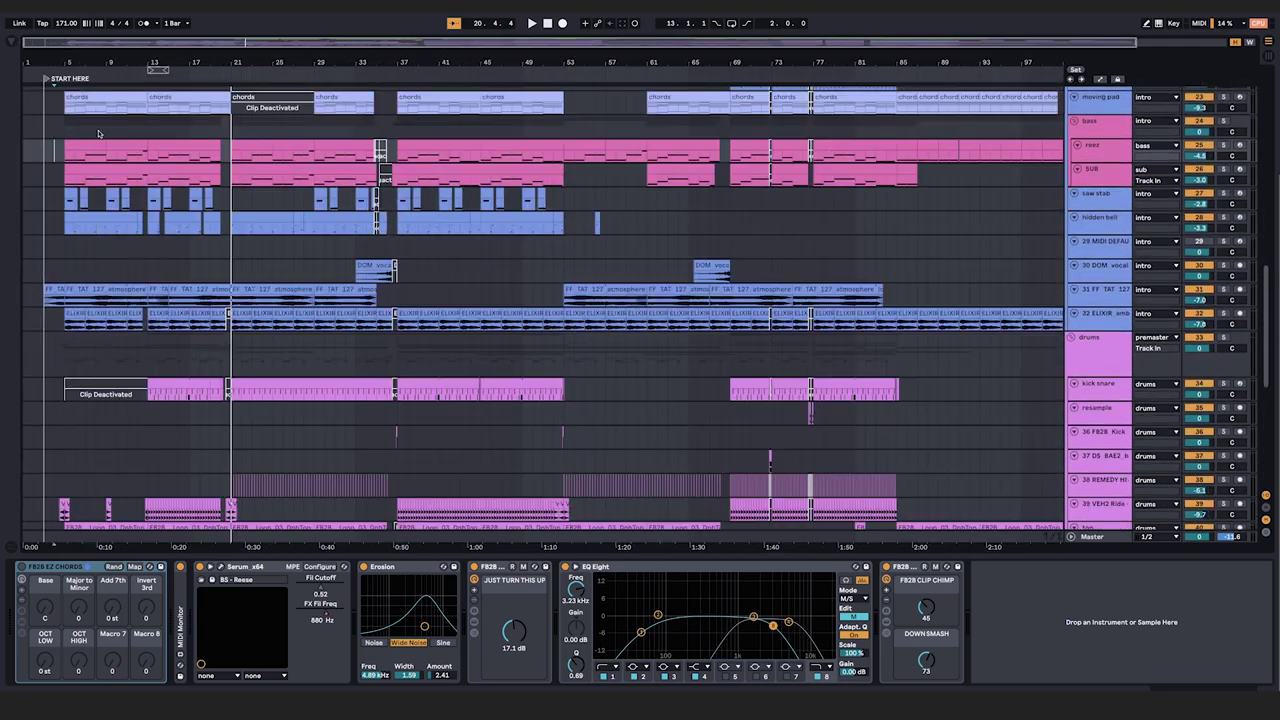
{"action": "left_click_drag", "start_coordinate": [75, 109], "coordinate": [222, 510]}
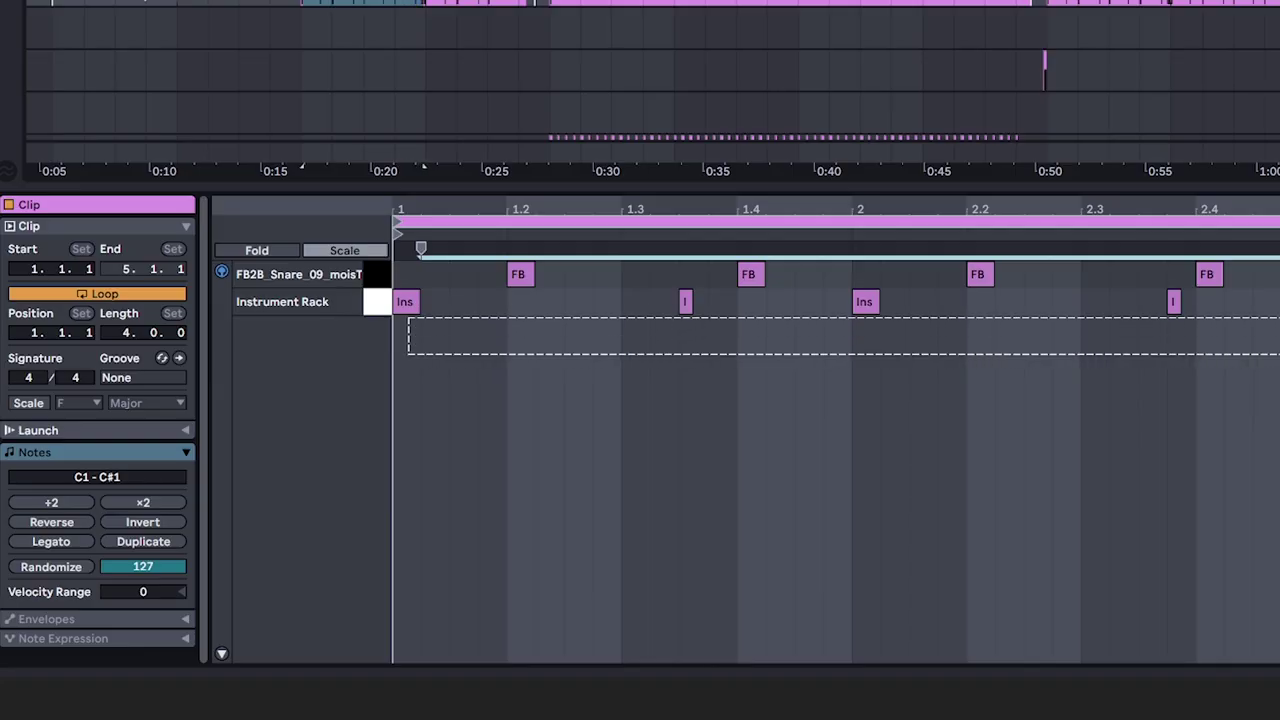
{"action": "left_click_drag", "start_coordinate": [1275, 354], "coordinate": [1275, 354]}
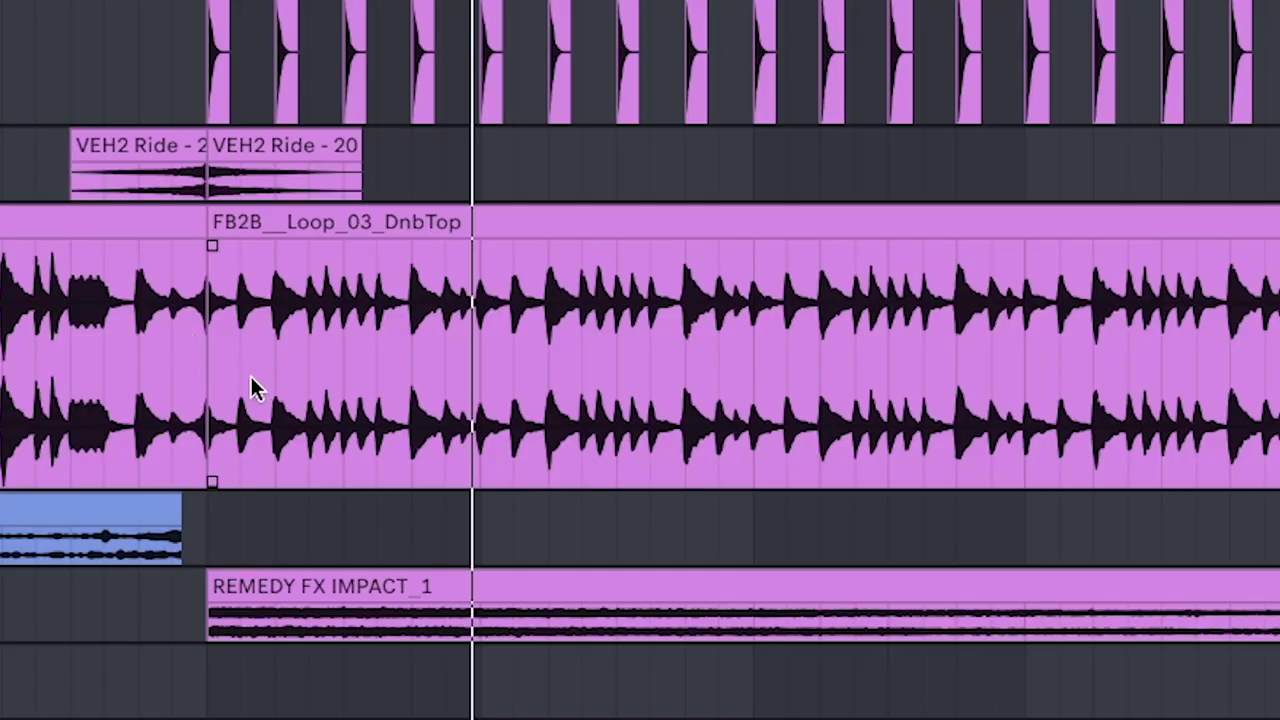
Restart playback from the start of the FB2B drum loop at 0:28
{"action": "key", "text": "space"}
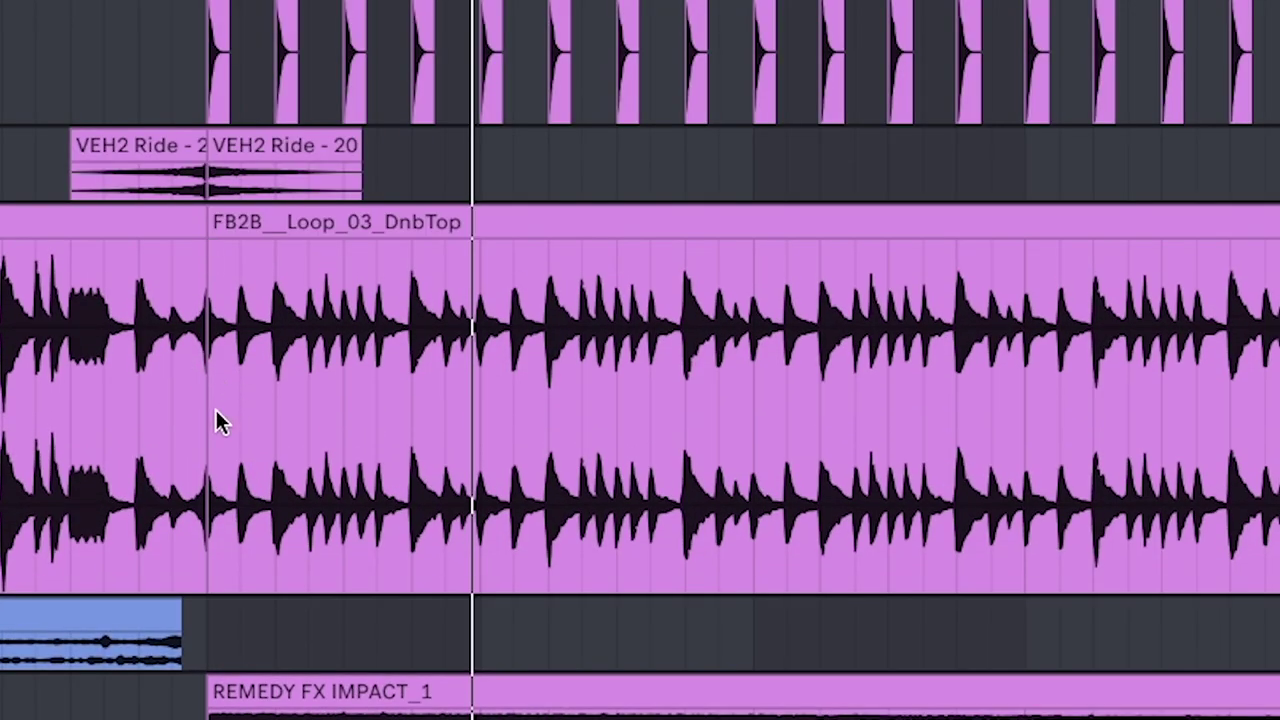
{"action": "left_click", "coordinate": [214, 411]}
{"action": "key", "text": "space"}
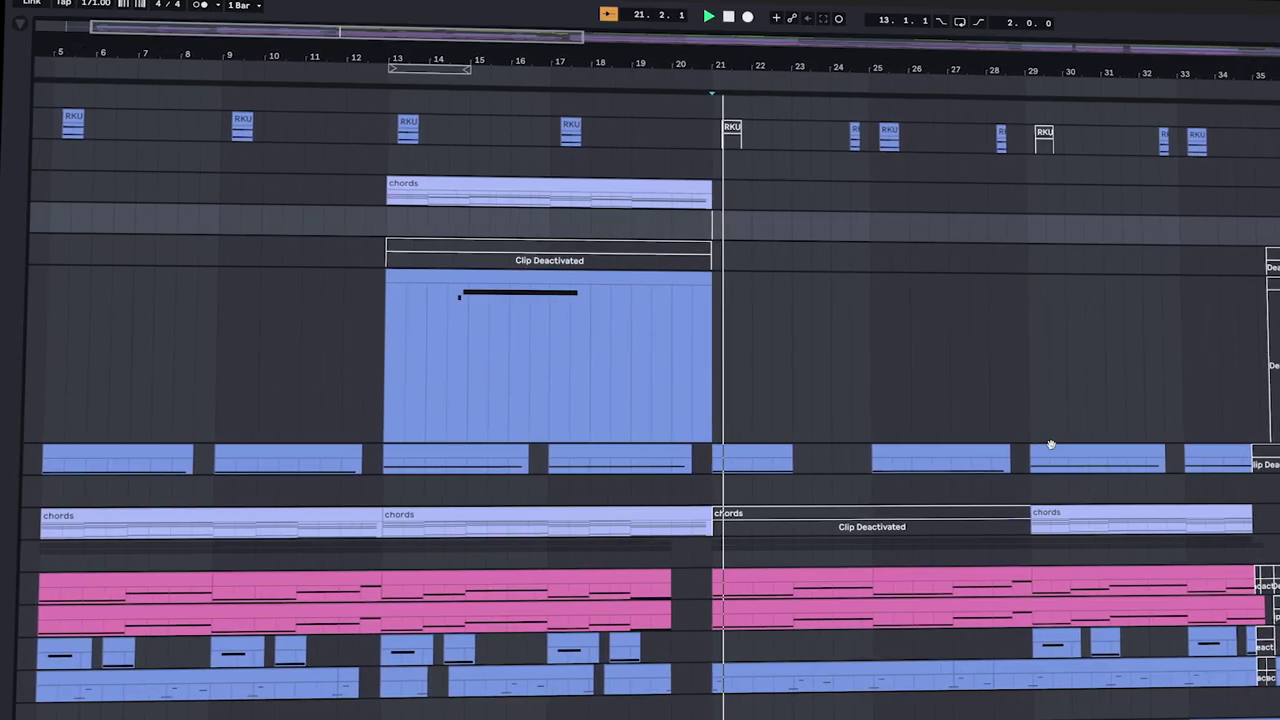
{"action": "scroll", "coordinate": [952, 425], "scroll_direction": "down", "scroll_amount": 10}
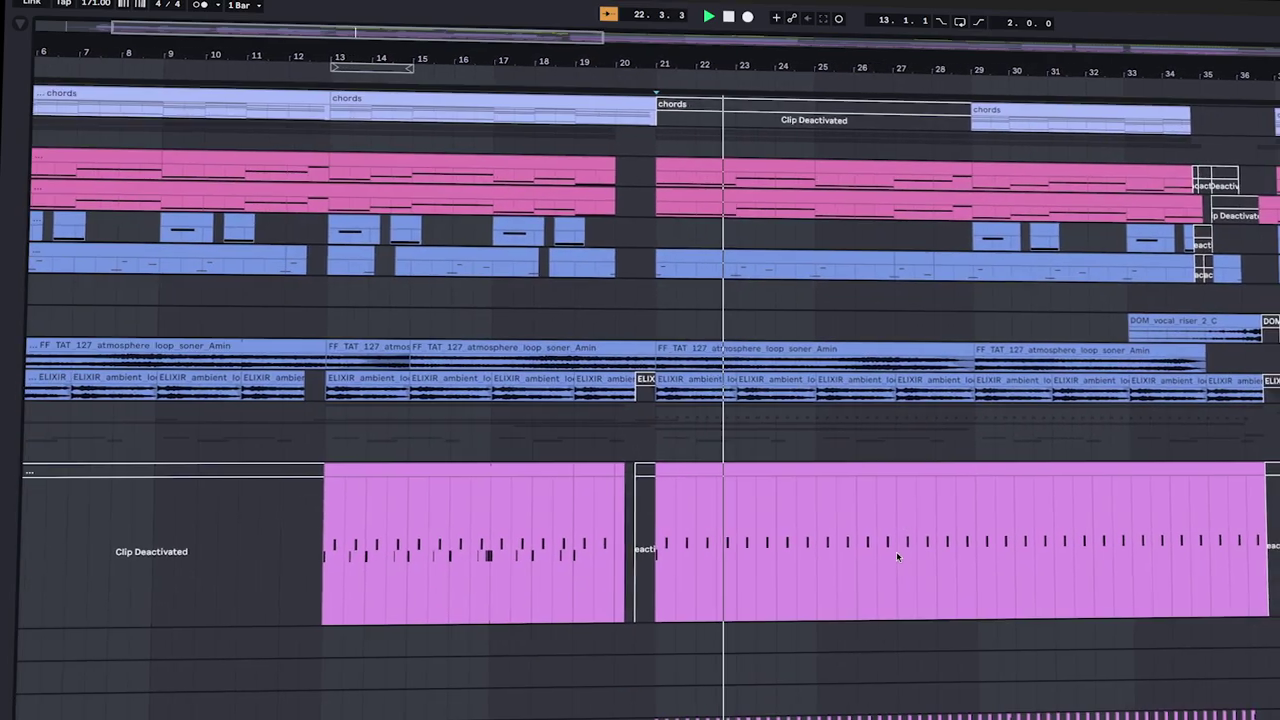
{"action": "scroll", "coordinate": [901, 548], "scroll_direction": "down", "scroll_amount": 1}
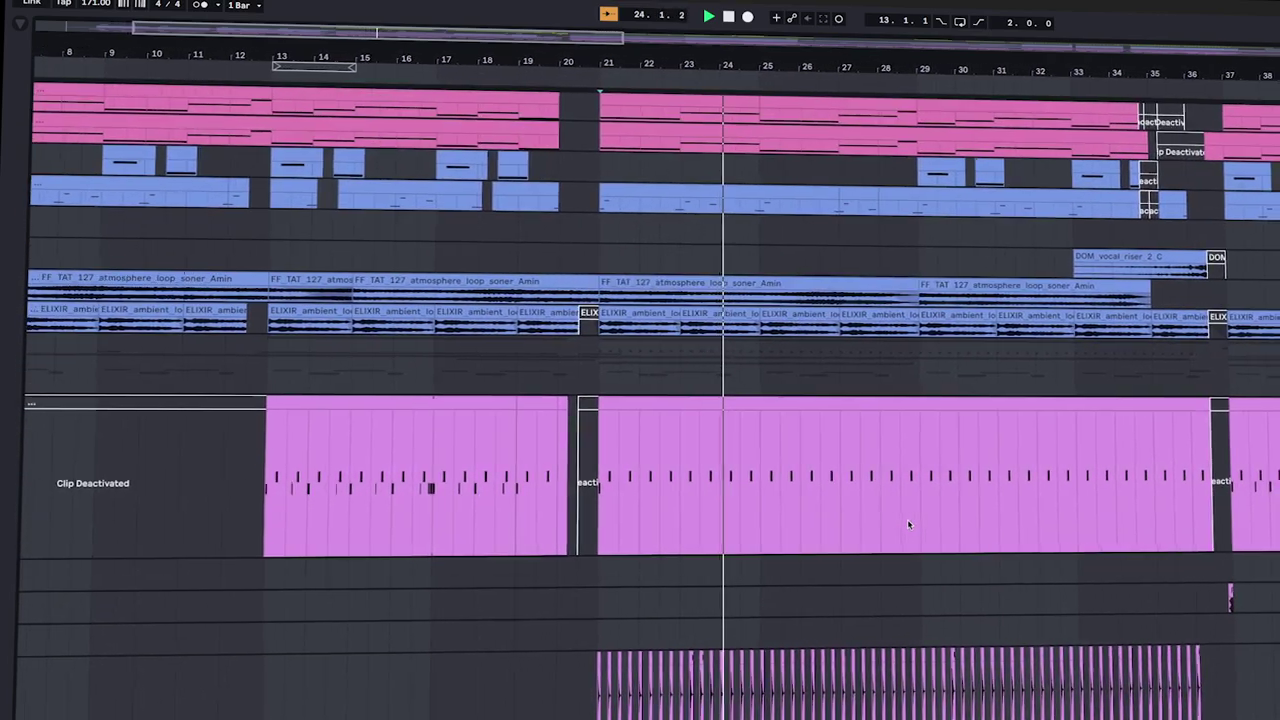
{"action": "scroll", "coordinate": [907, 520], "scroll_direction": "down", "scroll_amount": 5}
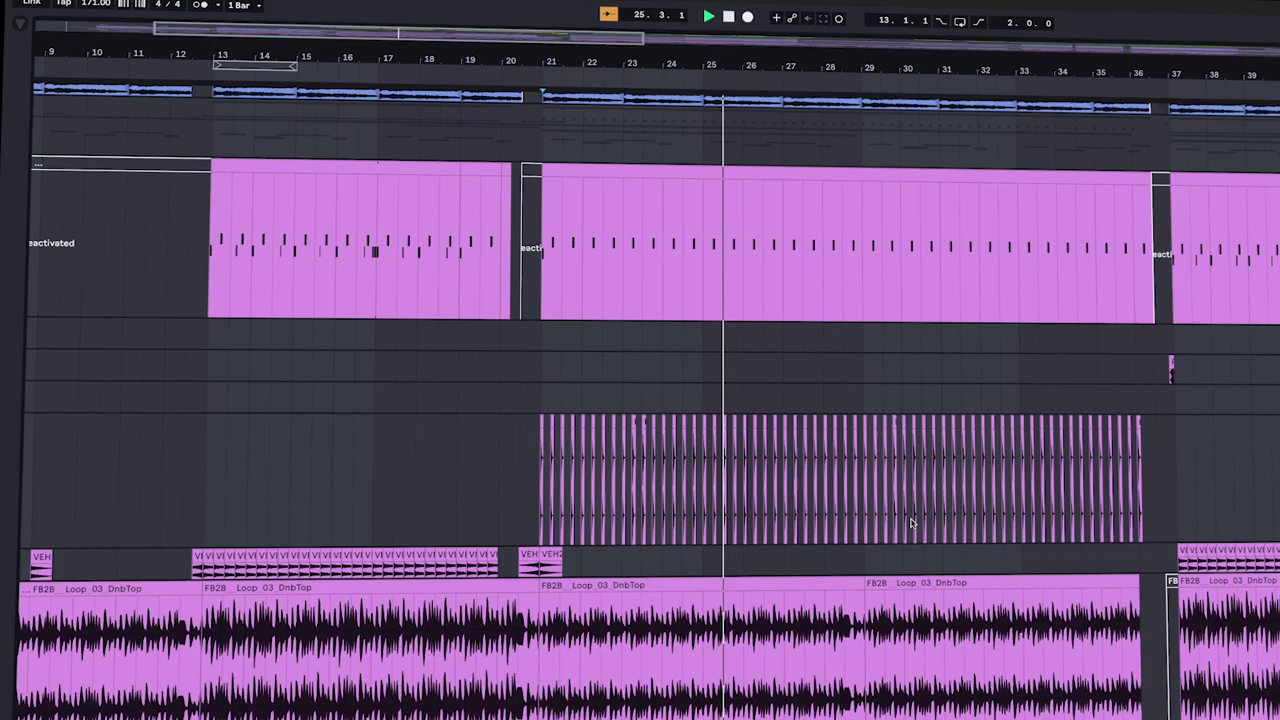
{"action": "scroll", "coordinate": [905, 505], "scroll_direction": "up", "scroll_amount": 2}
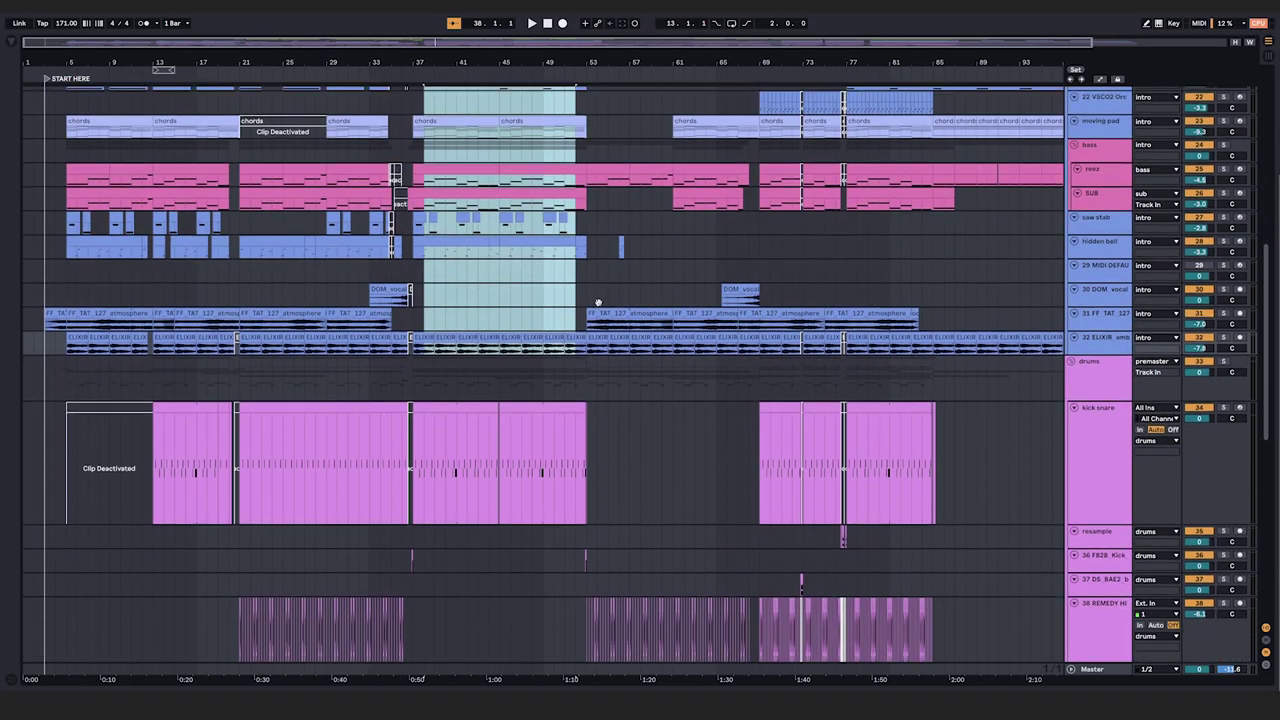
{"action": "scroll", "coordinate": [520, 500], "scroll_direction": "down", "scroll_amount": 5}
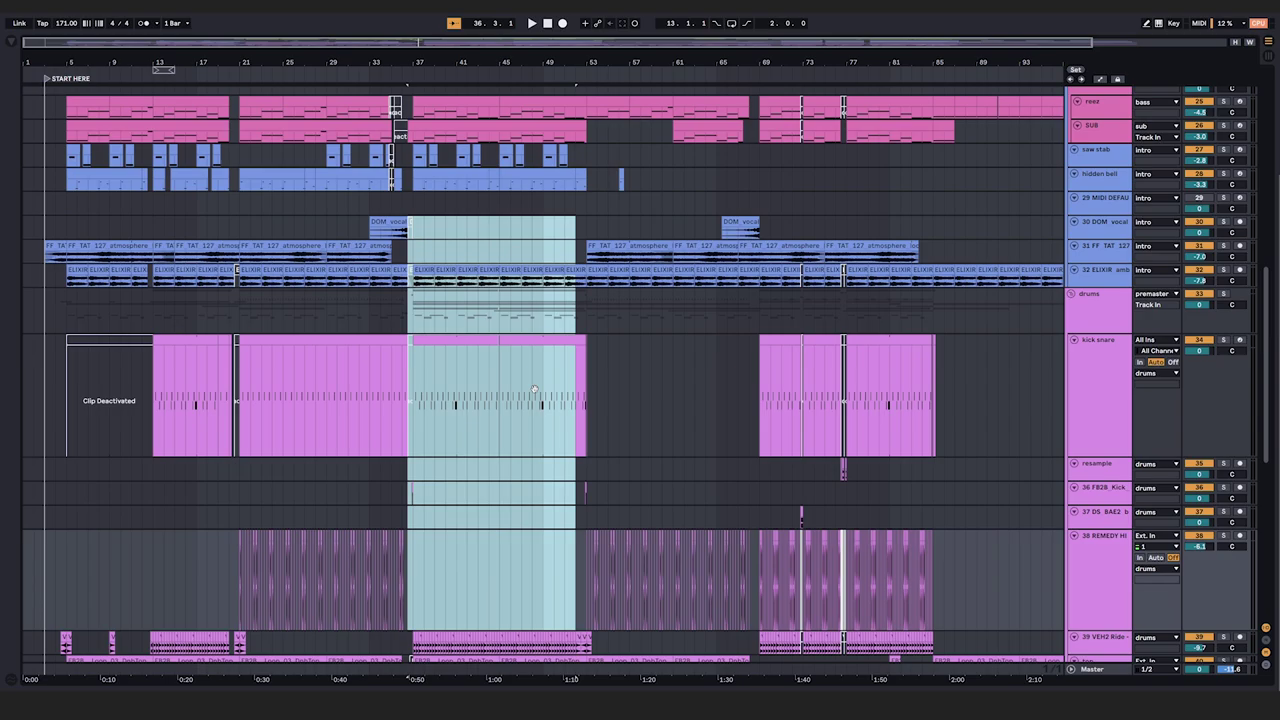
Clear the drum time selection and zoom the arrangement in around bar 37
{"action": "left_click", "coordinate": [443, 423]}
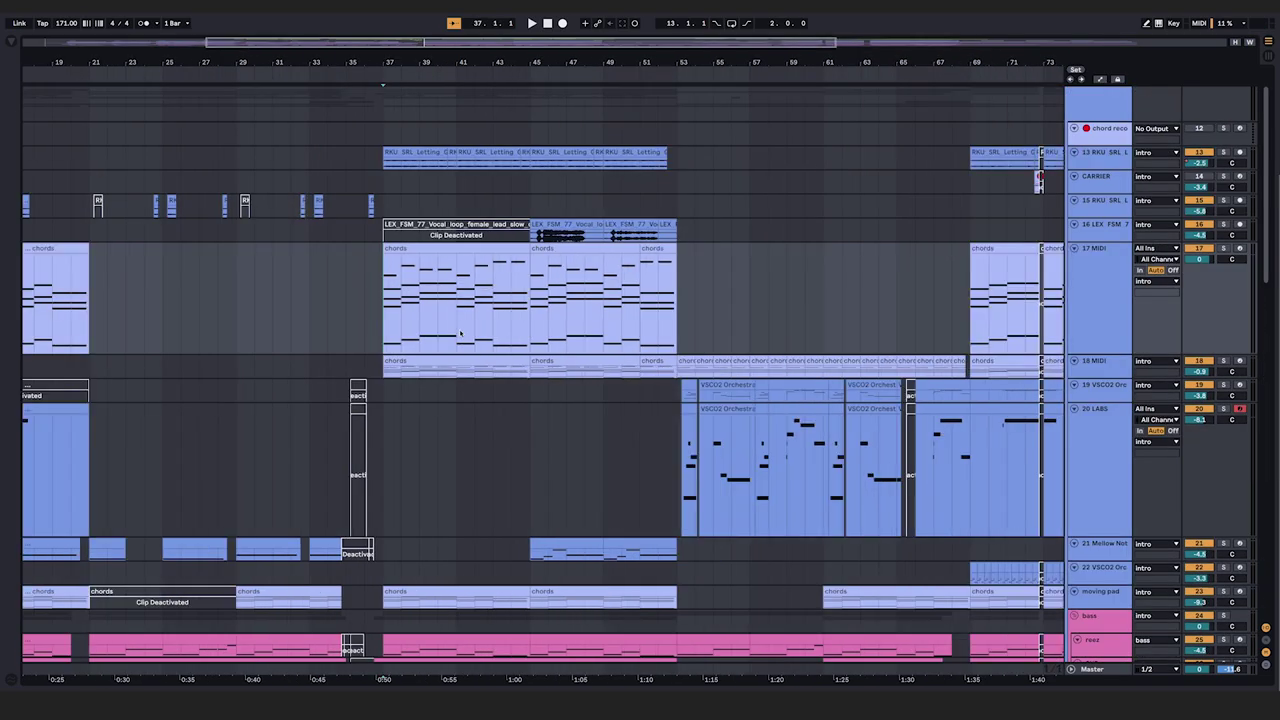
{"action": "key", "text": "plus"}
{"action": "key", "text": "plus"}
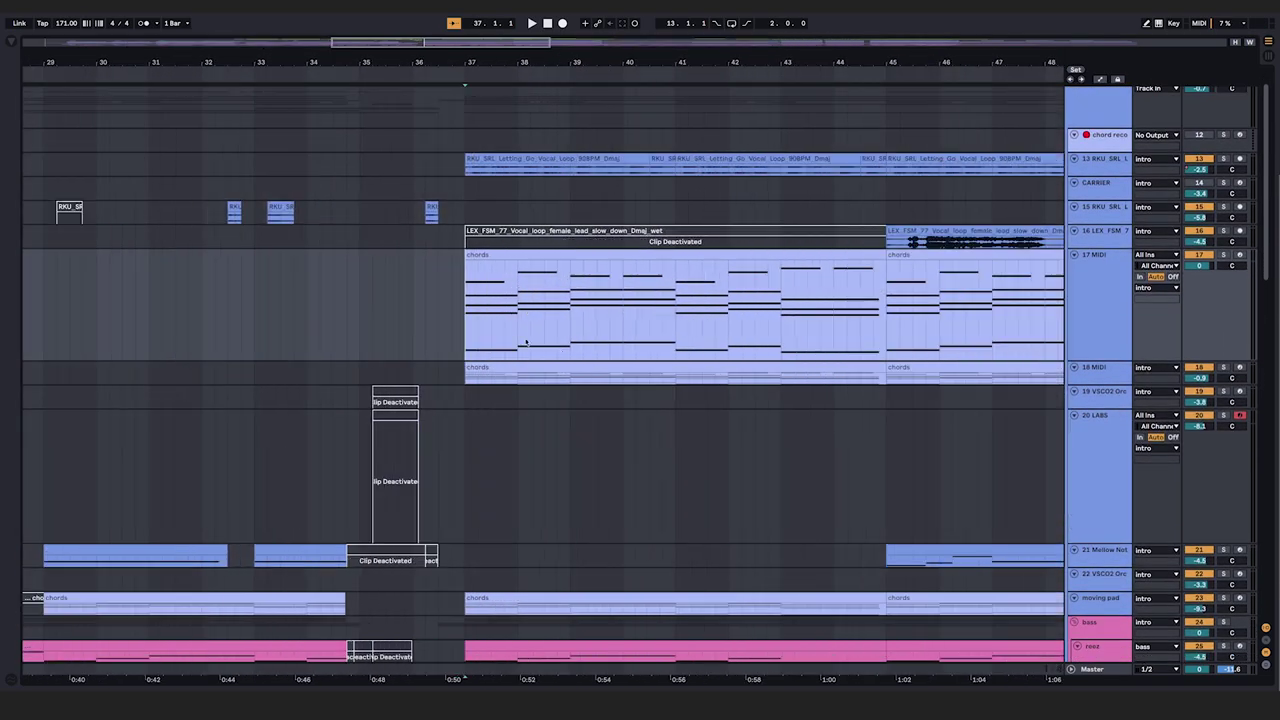
{"action": "scroll", "coordinate": [501, 291], "scroll_direction": "right", "scroll_amount": 3}
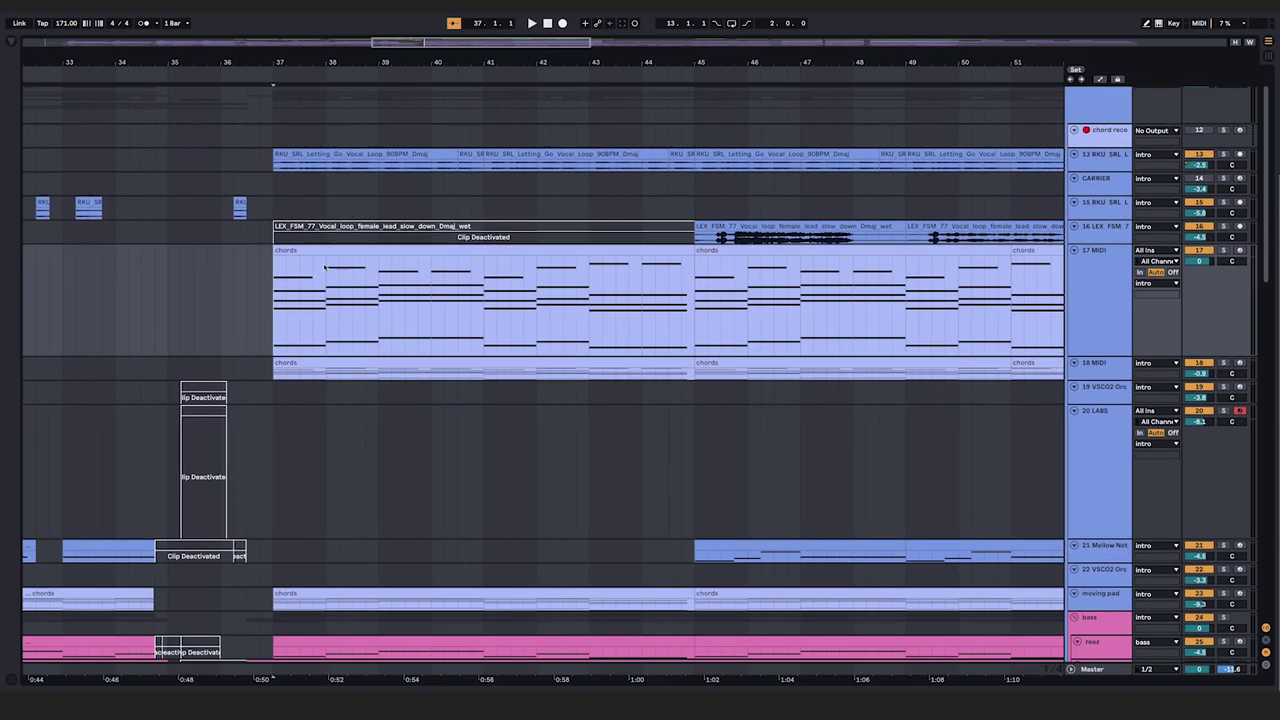
Check the chords clip's E4 note in the piano roll, then show the 18 MIDI track's synth
{"action": "double_click", "coordinate": [501, 291]}
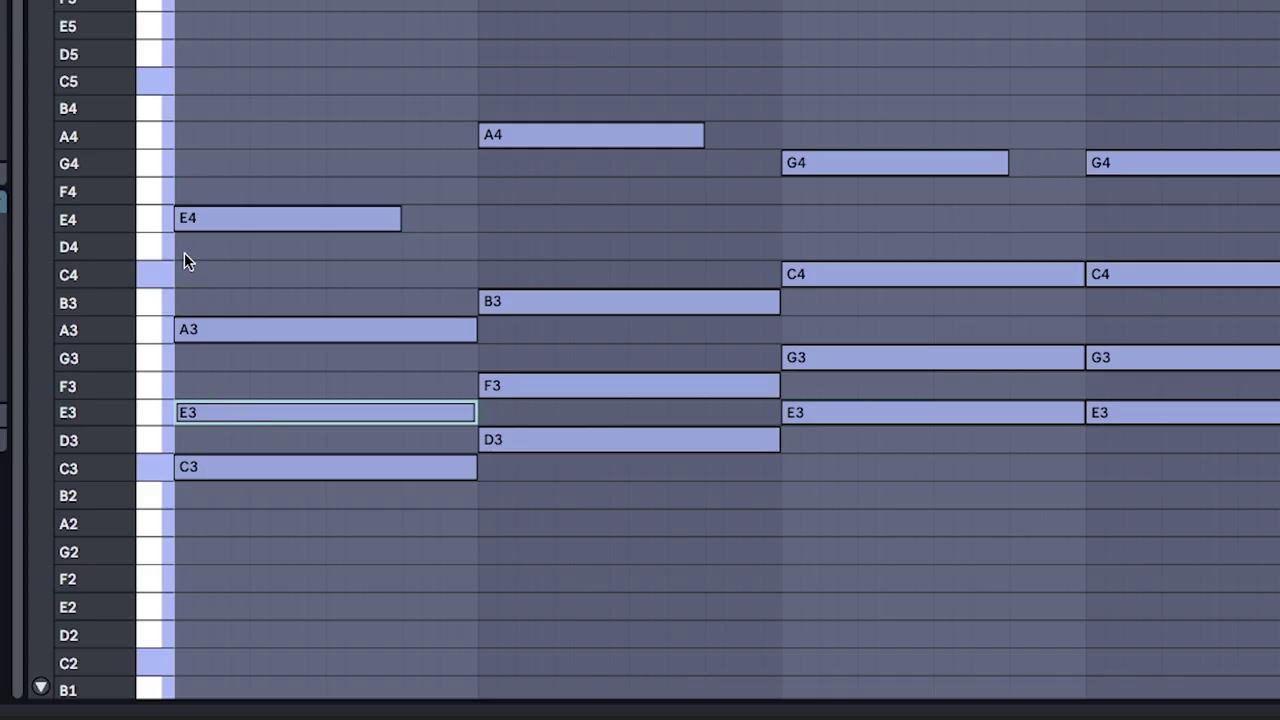
{"action": "left_click", "coordinate": [232, 218]}
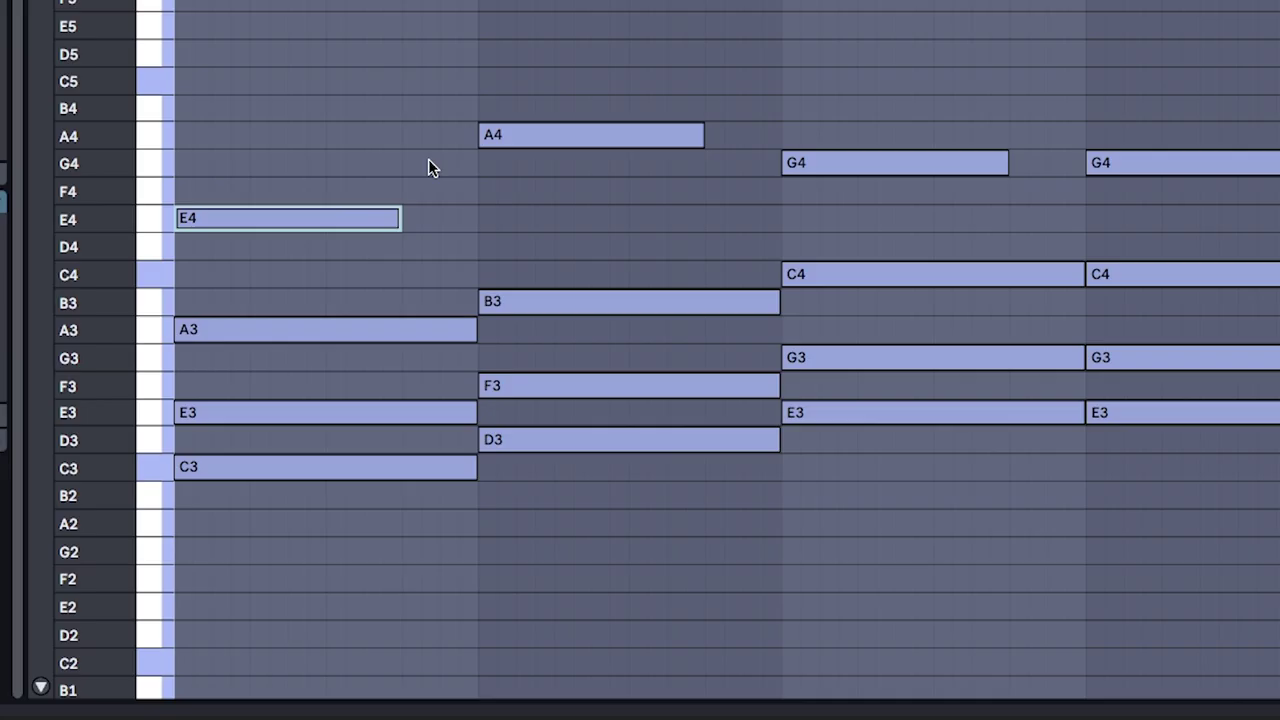
{"action": "left_click", "coordinate": [428, 159]}
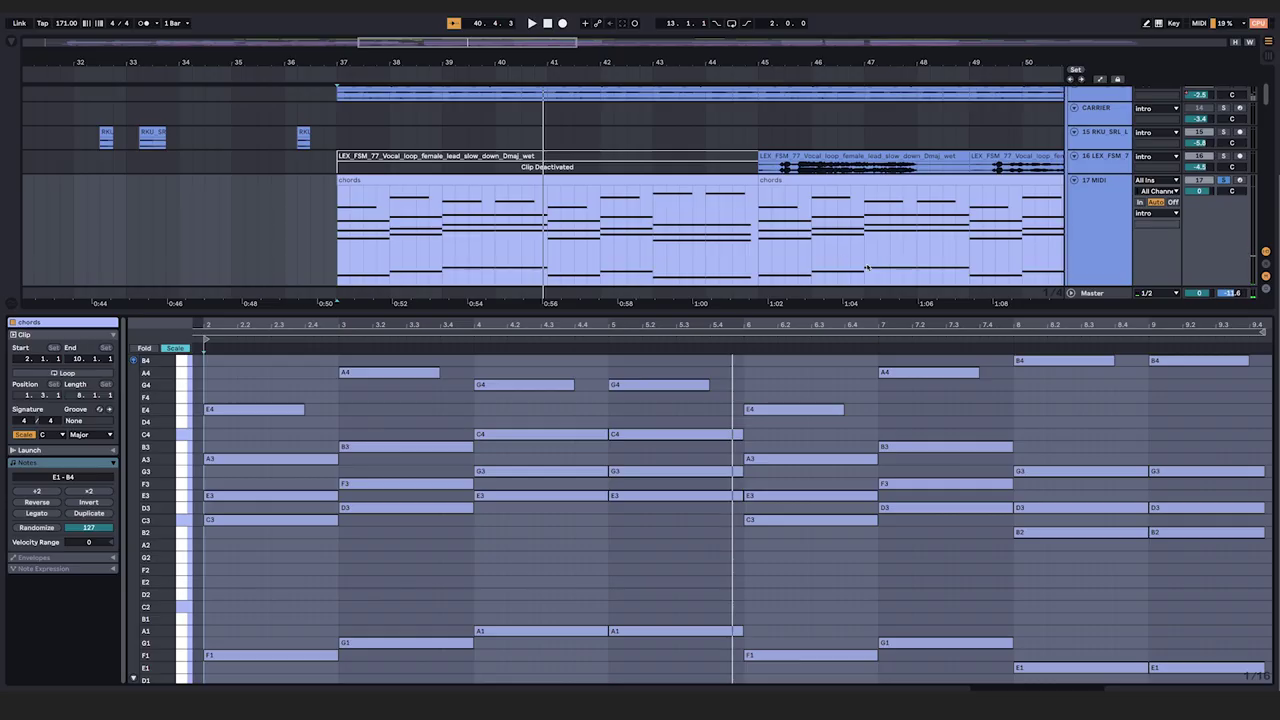
{"action": "scroll", "coordinate": [750, 237], "scroll_direction": "down", "scroll_amount": 3}
{"action": "left_click", "coordinate": [1105, 202]}
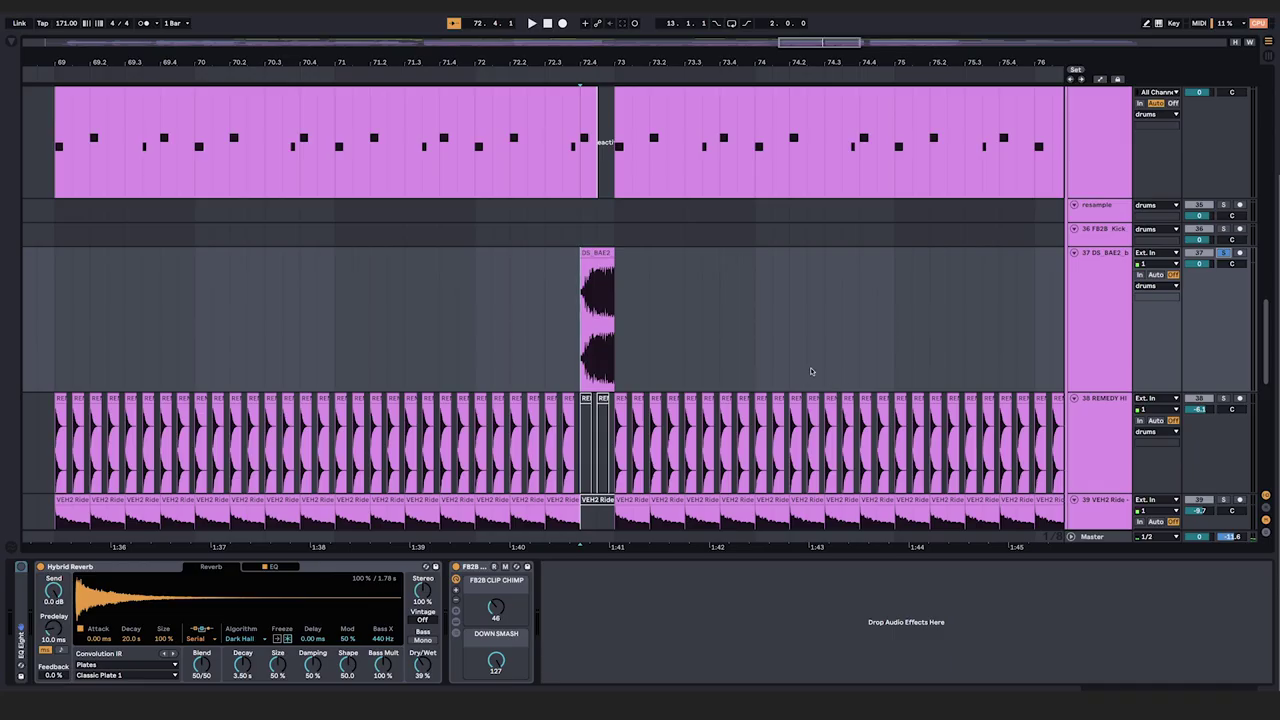
{"action": "scroll", "coordinate": [593, 335], "scroll_direction": "up", "scroll_amount": 5}
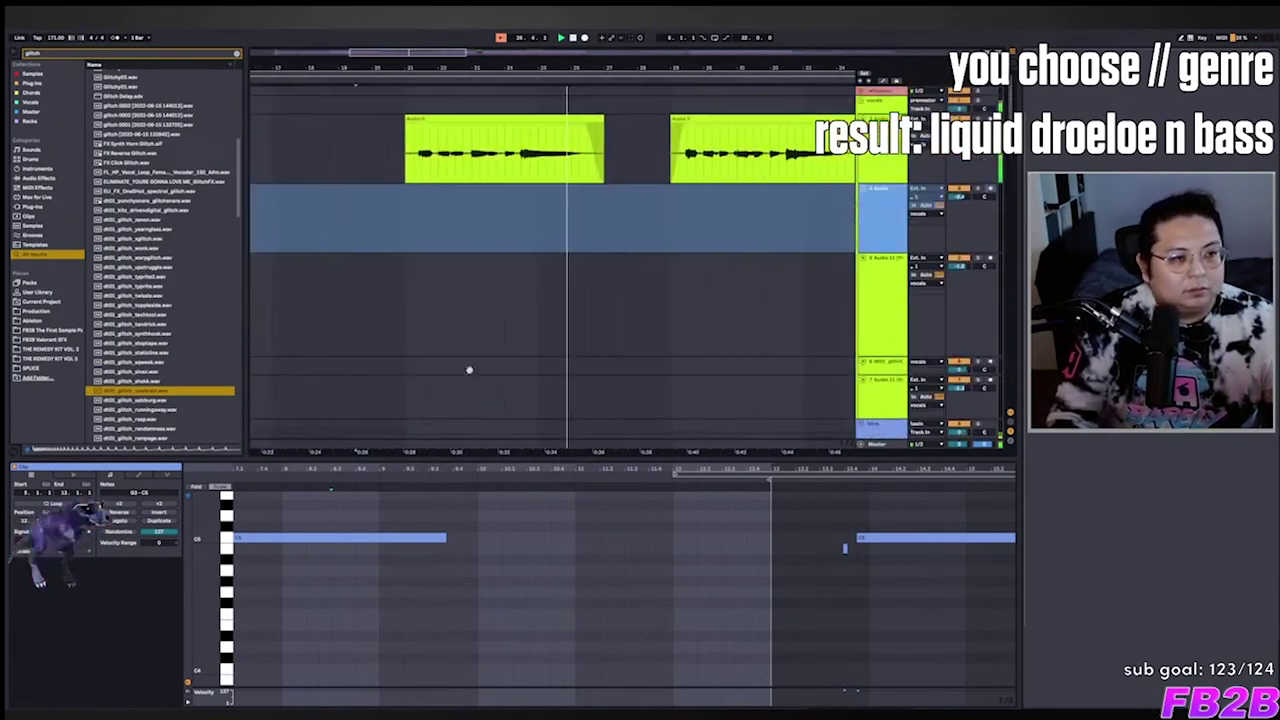
{"action": "key", "text": "shift+Tab"}
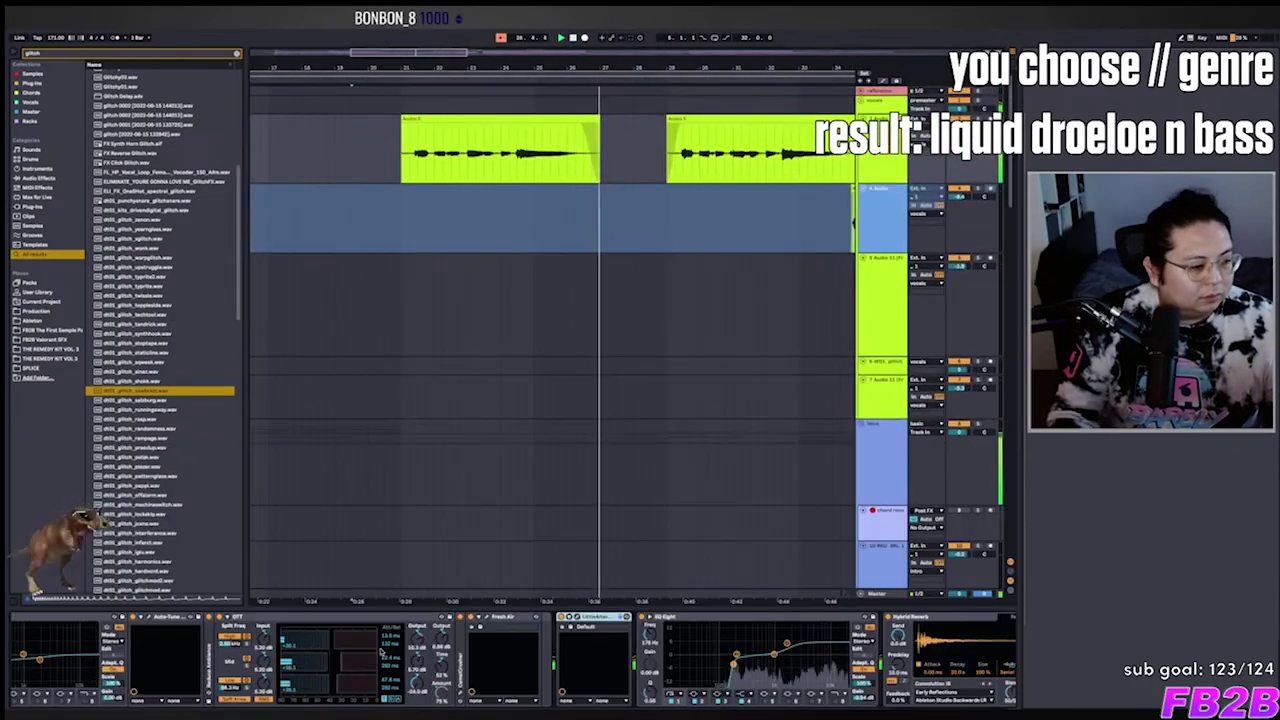
{"action": "left_click", "coordinate": [575, 617]}
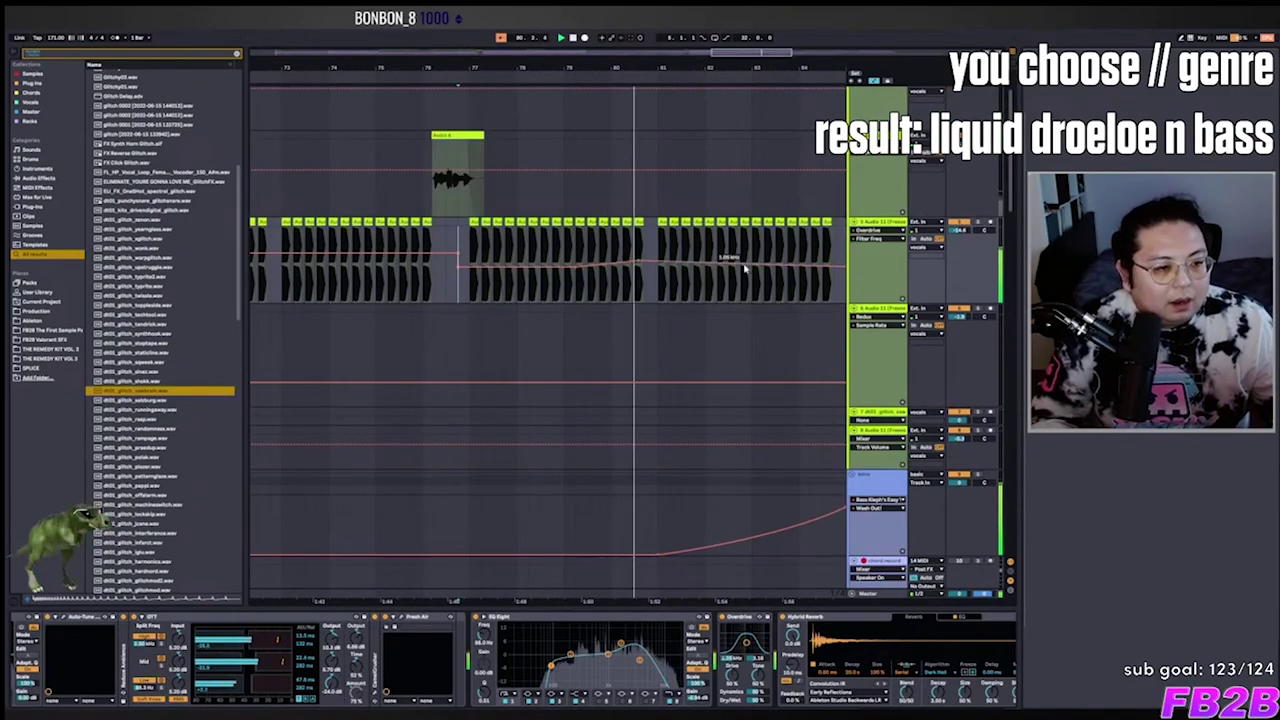
{"action": "double_click", "coordinate": [694, 272]}
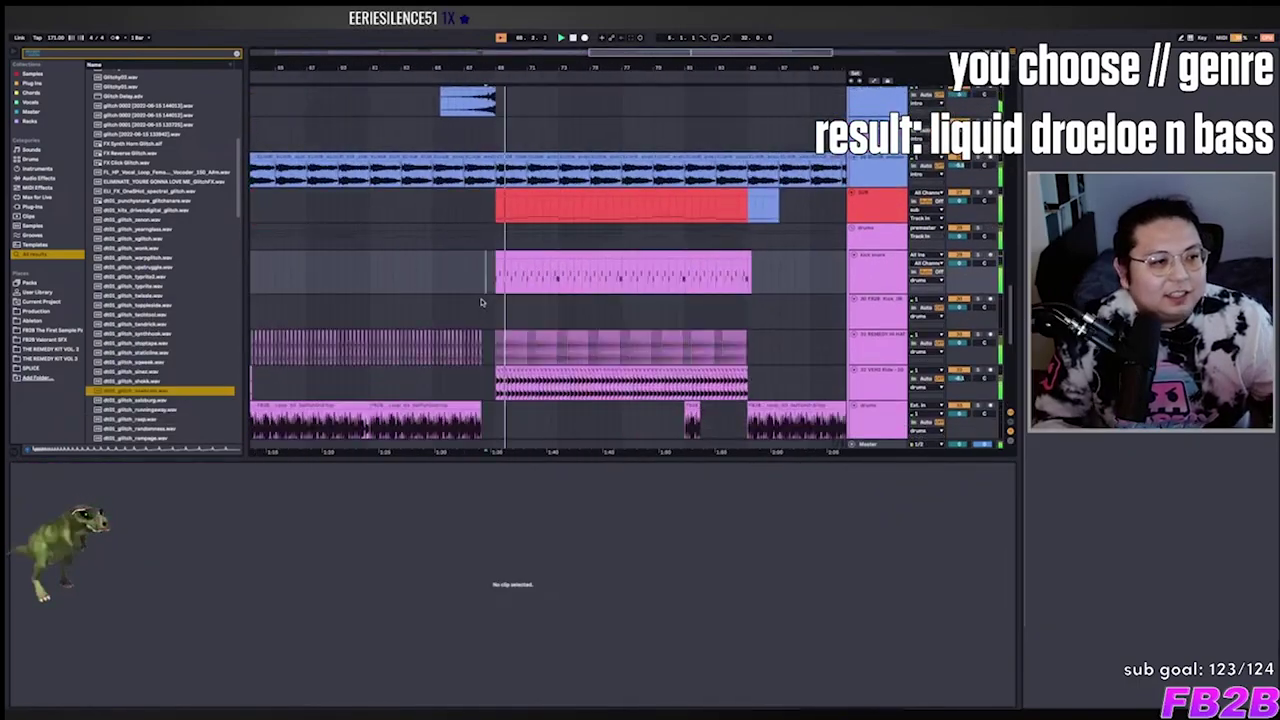
{"action": "scroll", "coordinate": [544, 188], "scroll_direction": "down", "scroll_amount": 1}
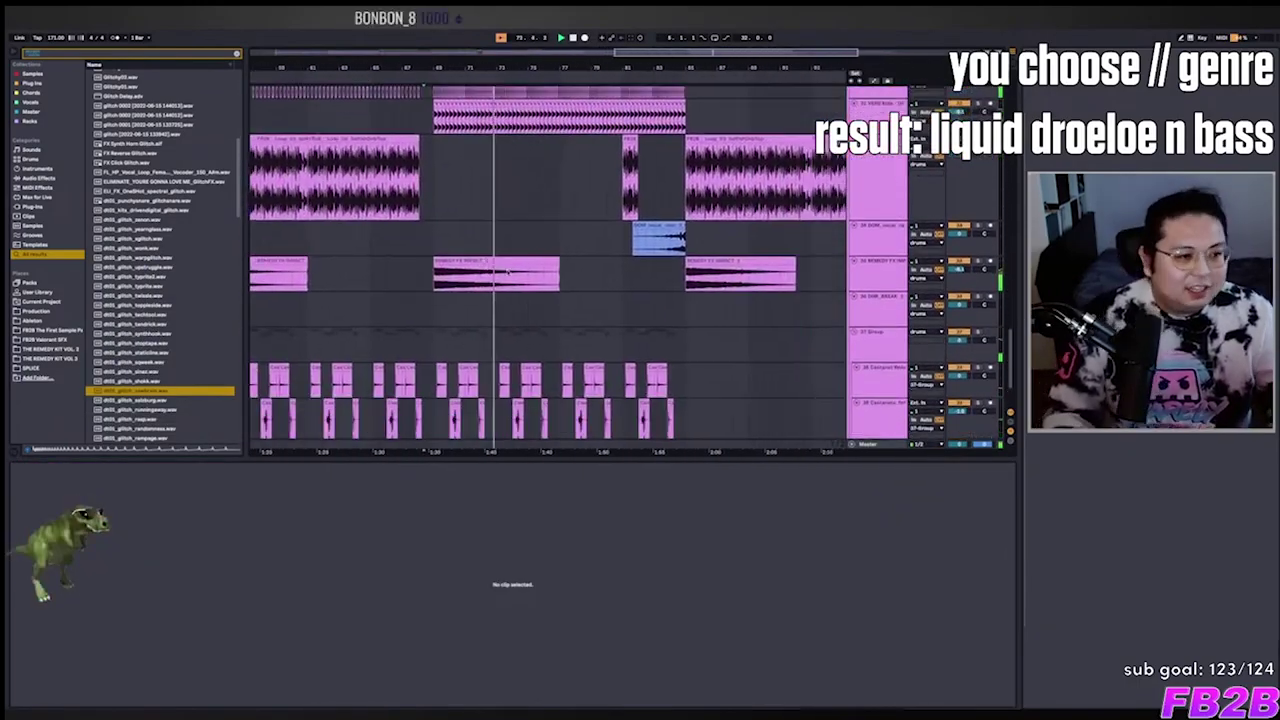
{"action": "left_click", "coordinate": [553, 273]}
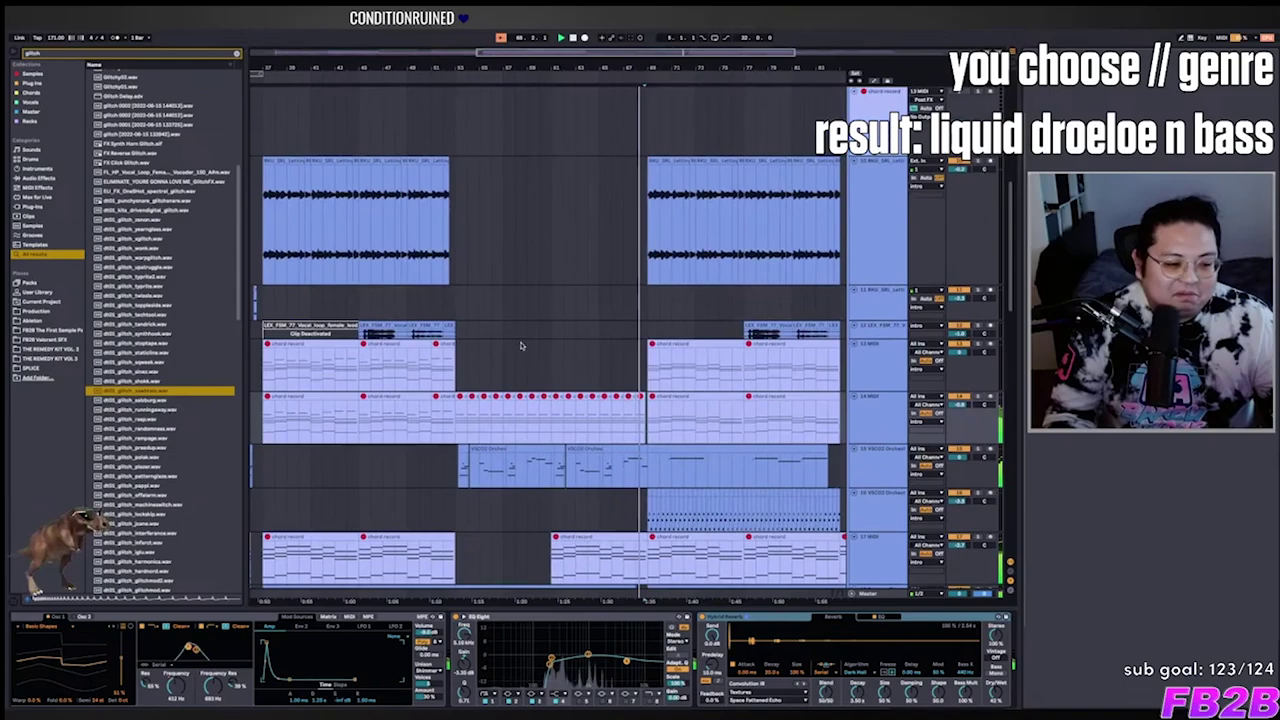
{"action": "scroll", "coordinate": [580, 423], "scroll_direction": "up", "scroll_amount": 3}
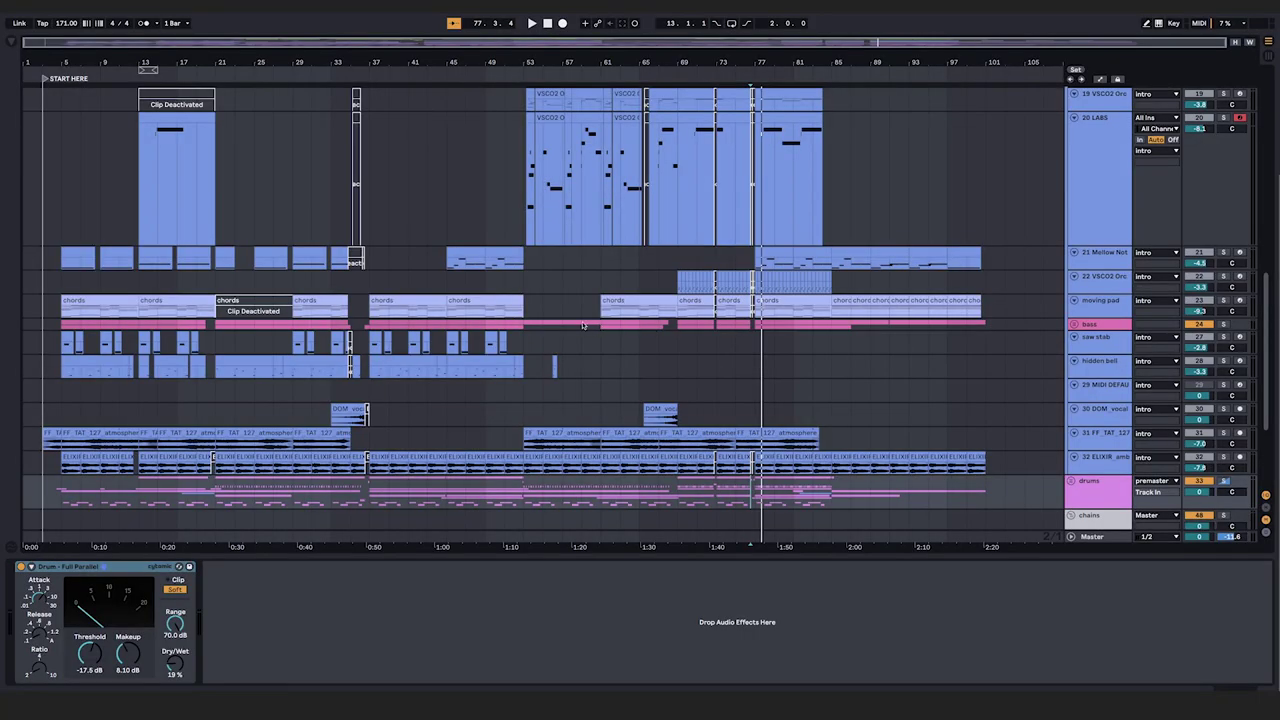
{"action": "key", "text": "z"}
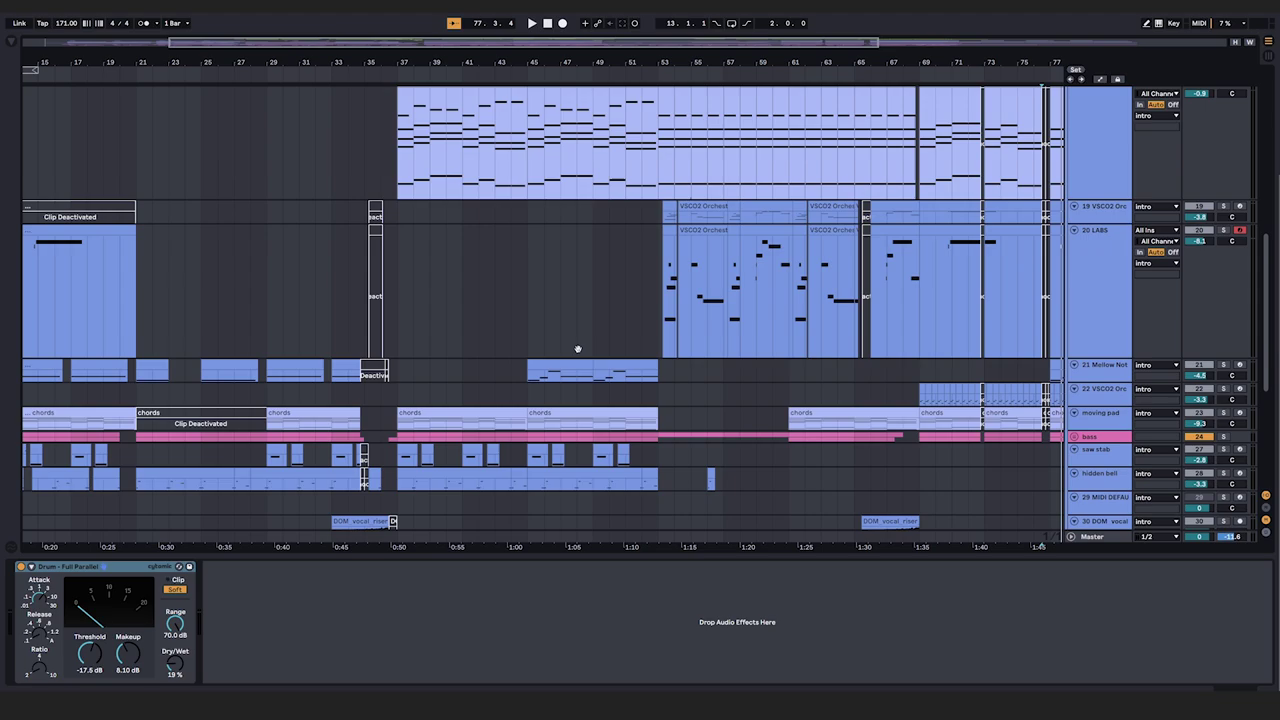
{"action": "left_click_drag", "start_coordinate": [577, 349], "coordinate": [604, 273]}
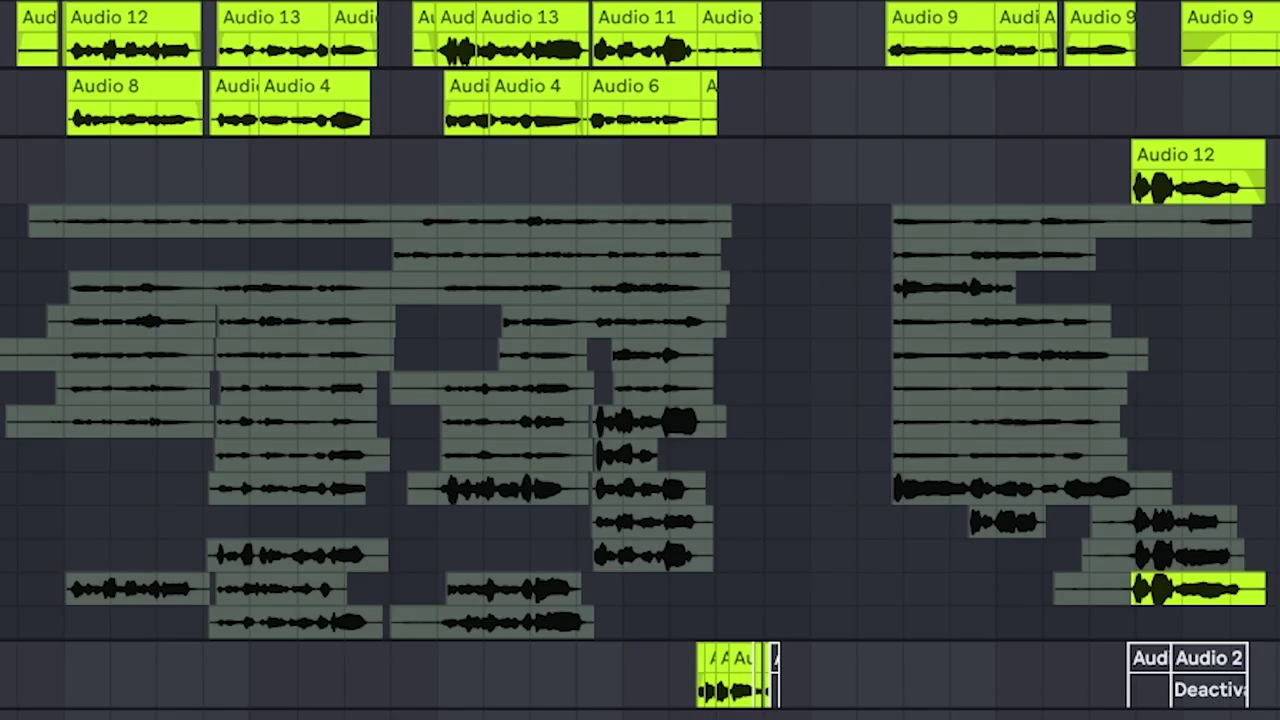
{"action": "scroll", "coordinate": [960, 60], "scroll_direction": "up", "scroll_amount": 3}
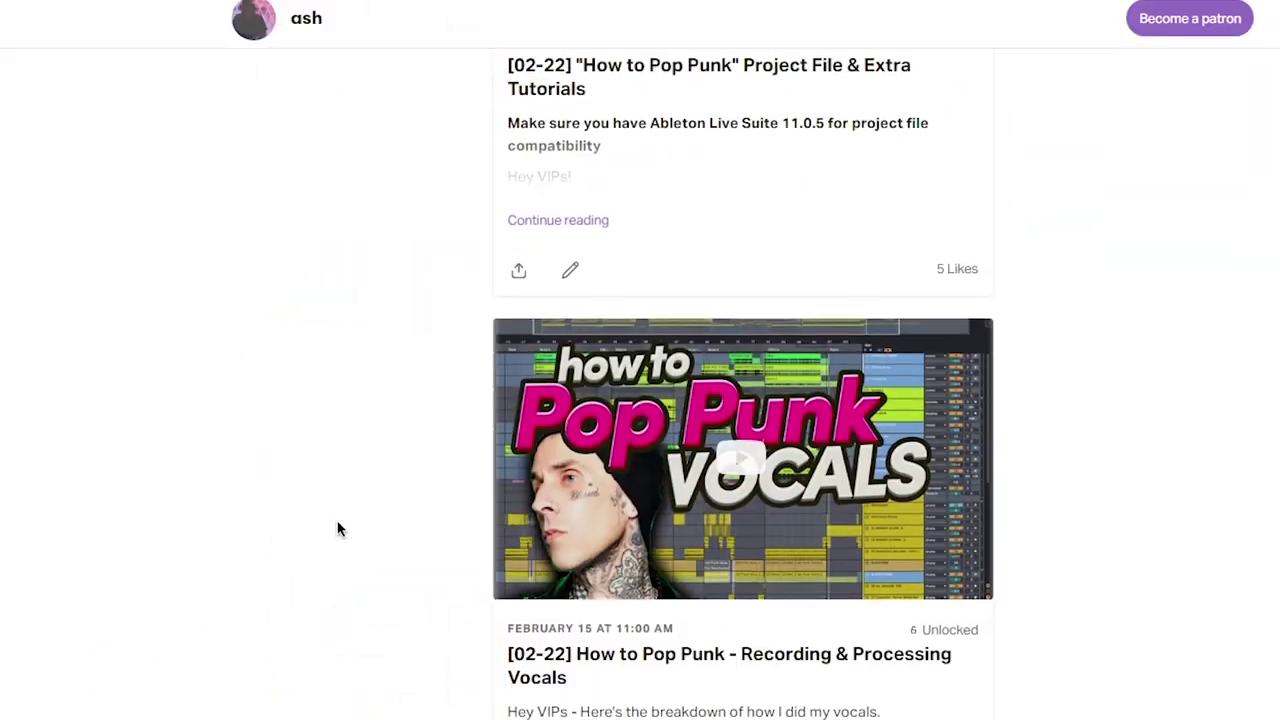
{"action": "scroll", "coordinate": [683, 518], "scroll_direction": "down", "scroll_amount": 1}
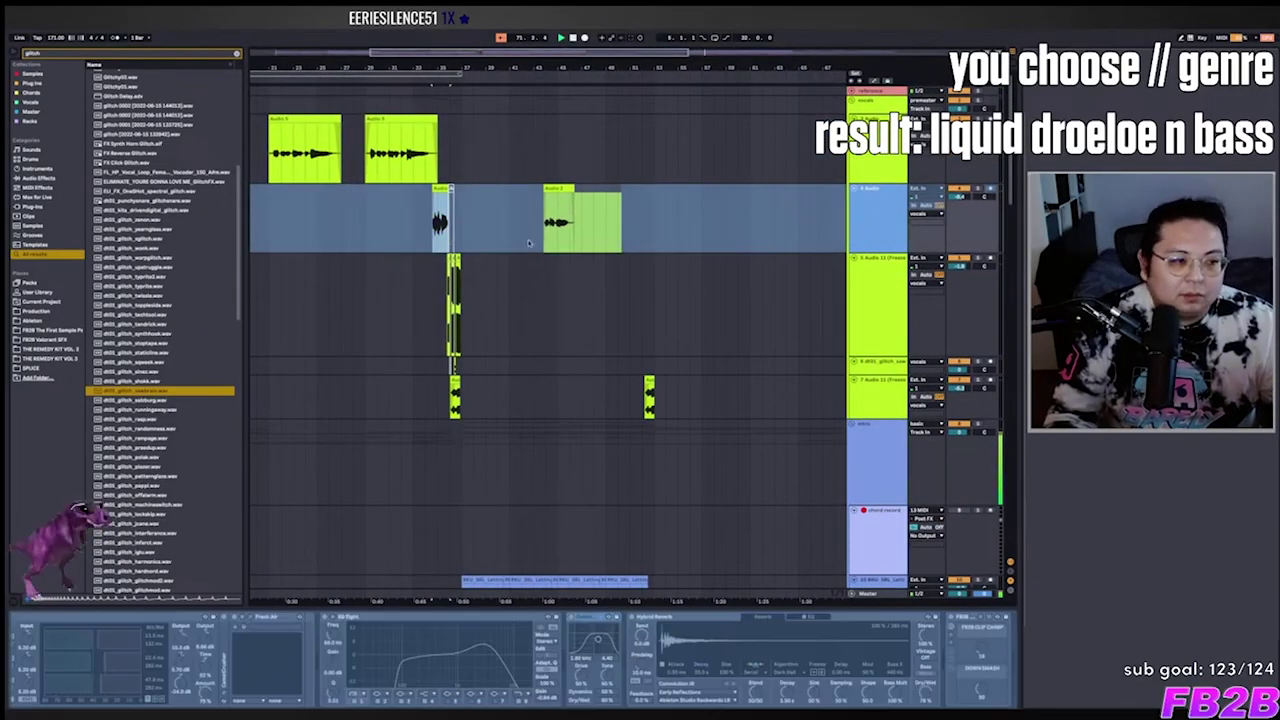
Unfreeze the frozen vocal track to make its chopped clip and effects editable
{"action": "right_click", "coordinate": [869, 219]}
{"action": "left_click", "coordinate": [893, 276]}
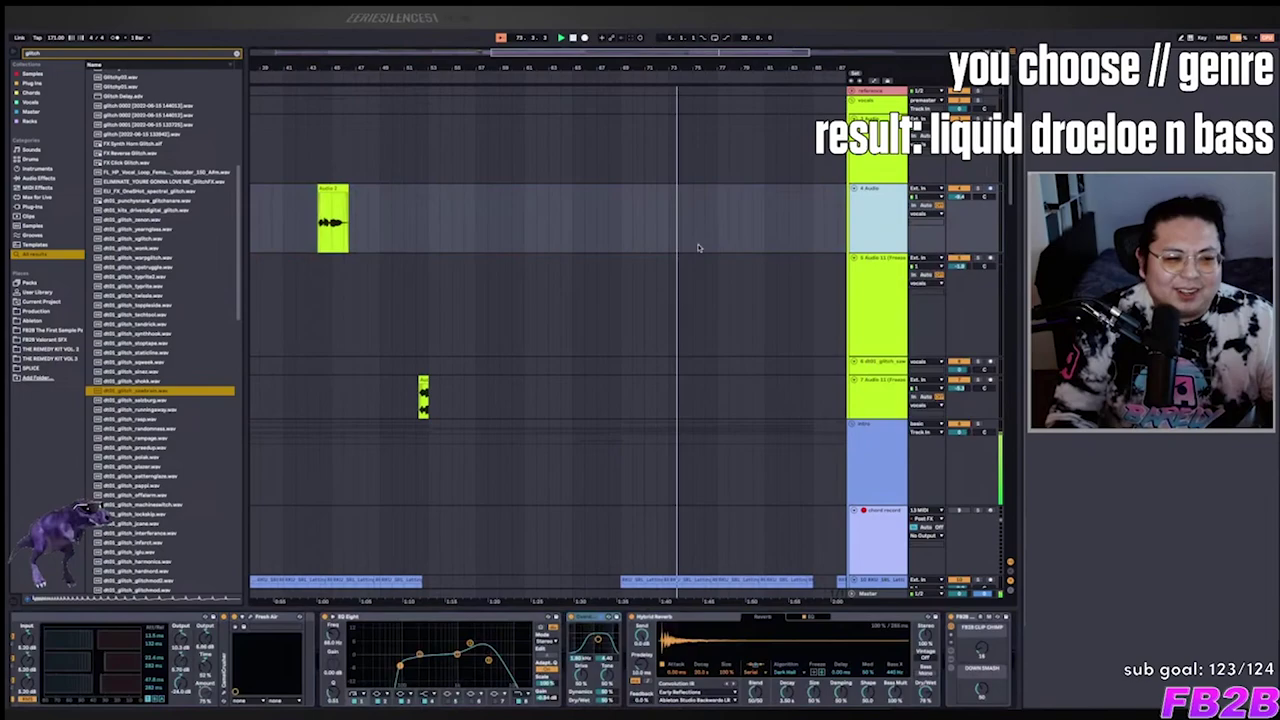
{"action": "scroll", "coordinate": [600, 230], "scroll_direction": "right", "scroll_amount": 2}
{"action": "scroll", "coordinate": [606, 243], "scroll_direction": "left", "scroll_amount": 5}
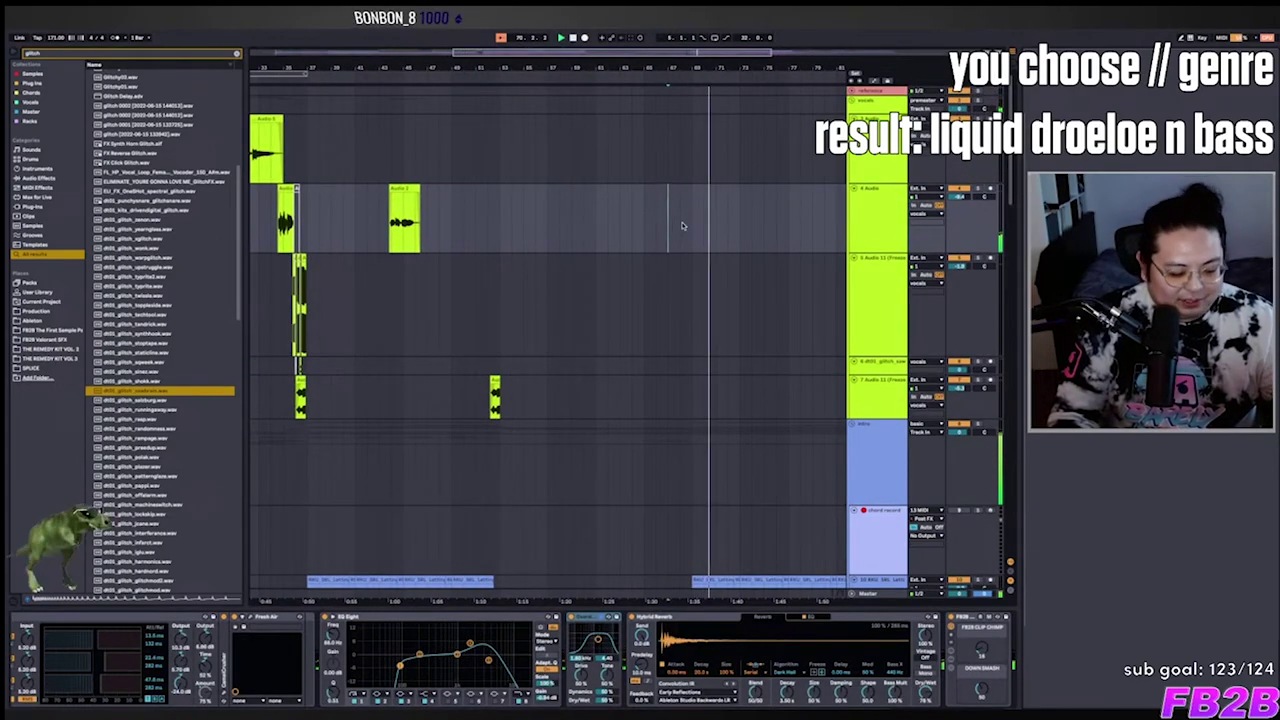